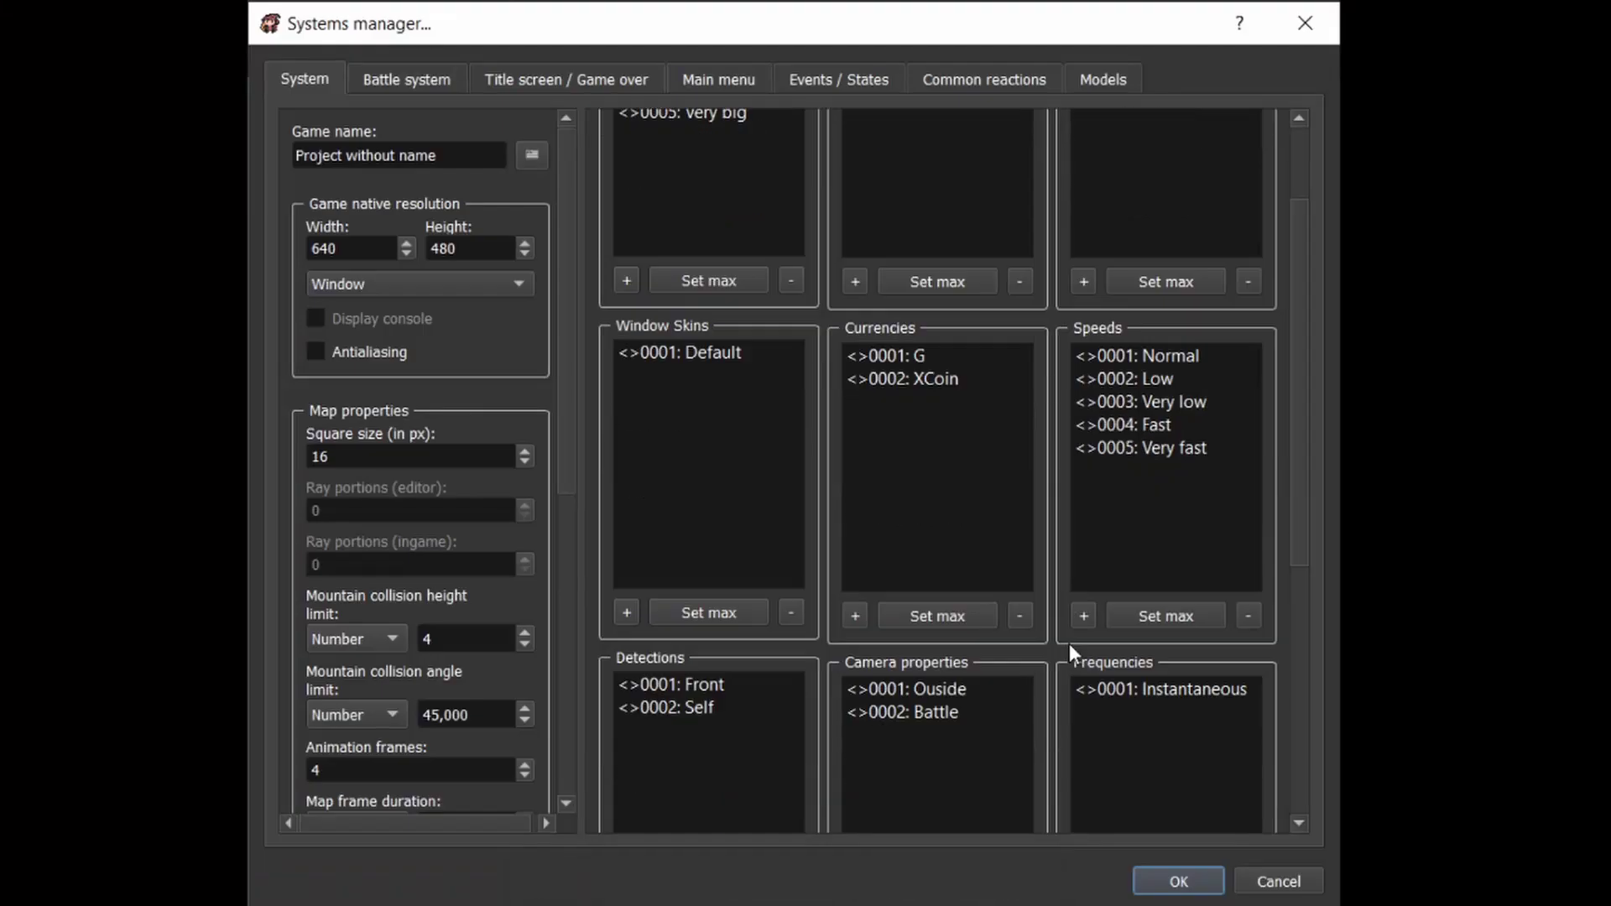
double_click(692, 532)
click(918, 334)
click(487, 381)
click(1200, 758)
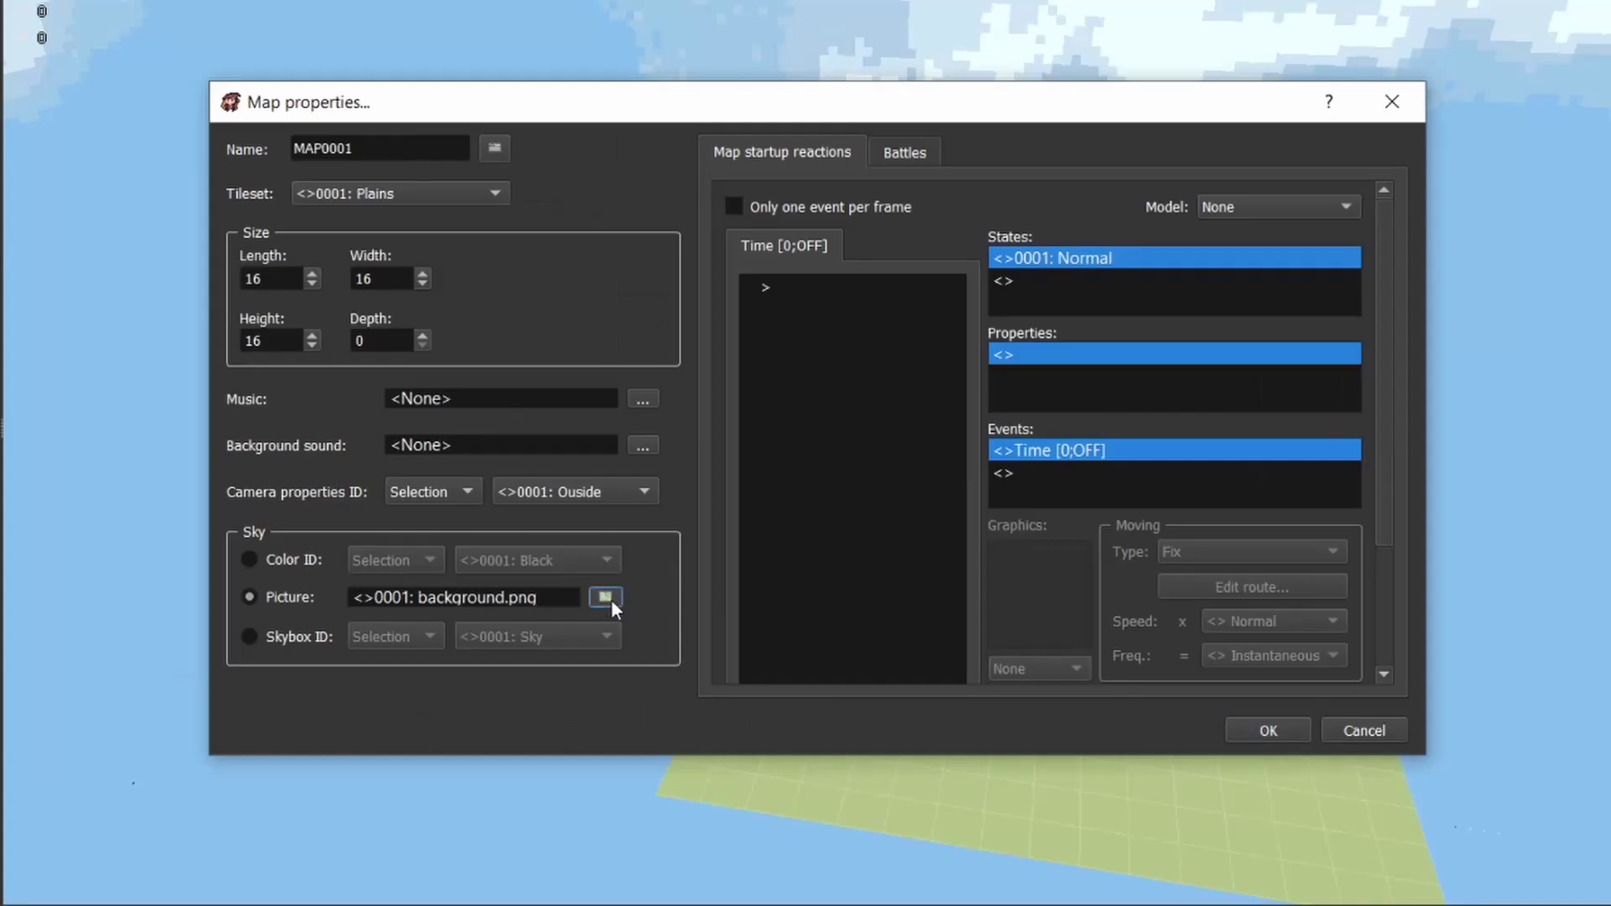
- Use the picture background.png as the sky of MAP0001 and accept the map properties
click(606, 596)
click(892, 647)
click(1267, 731)
middle_drag(1169, 708, 914, 381)
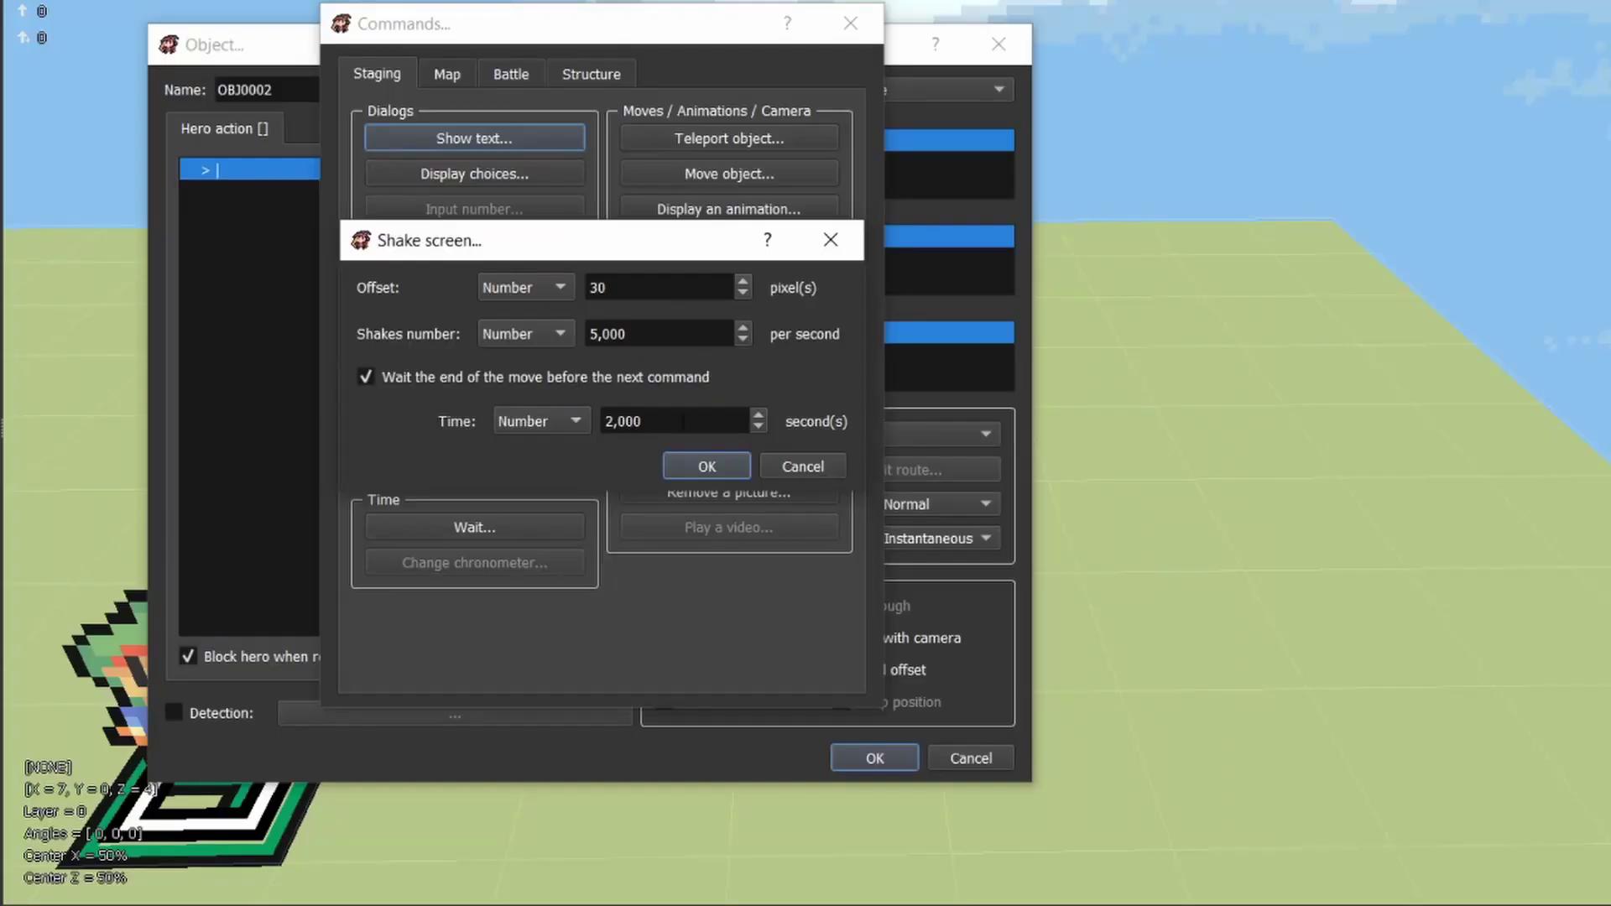
- Set the Shake screen command's time to 3 seconds and accept the command
double_click(682, 420)
text(3)
click(725, 463)
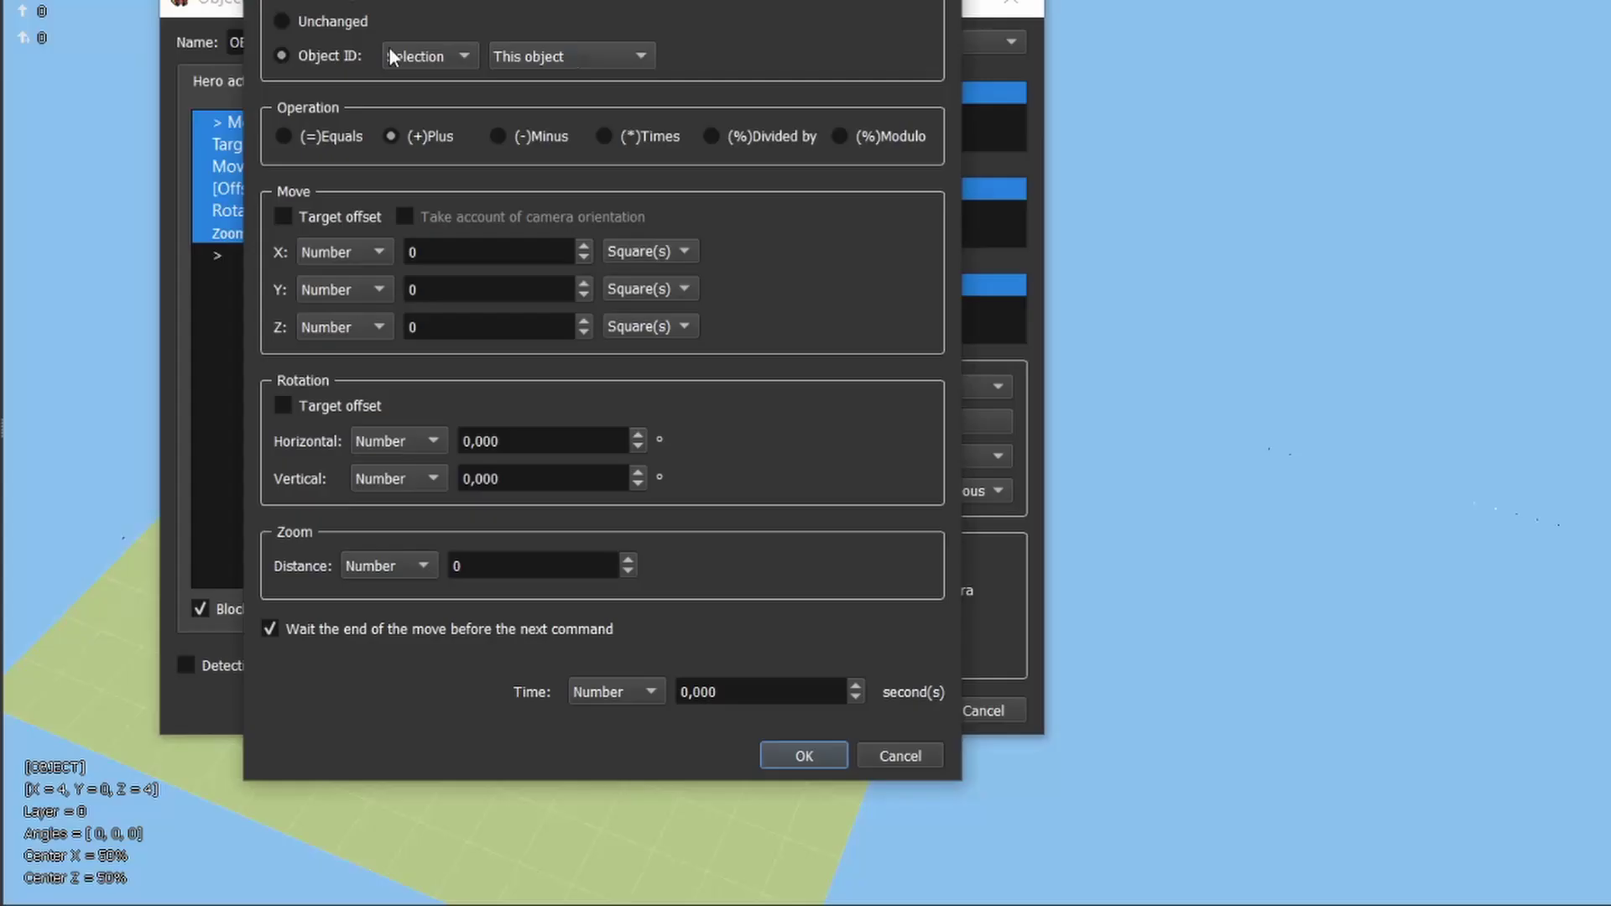
- Pick another target object for the camera move, enable the move's target offset, and open its time for editing
click(571, 56)
click(577, 158)
click(369, 222)
double_click(722, 691)
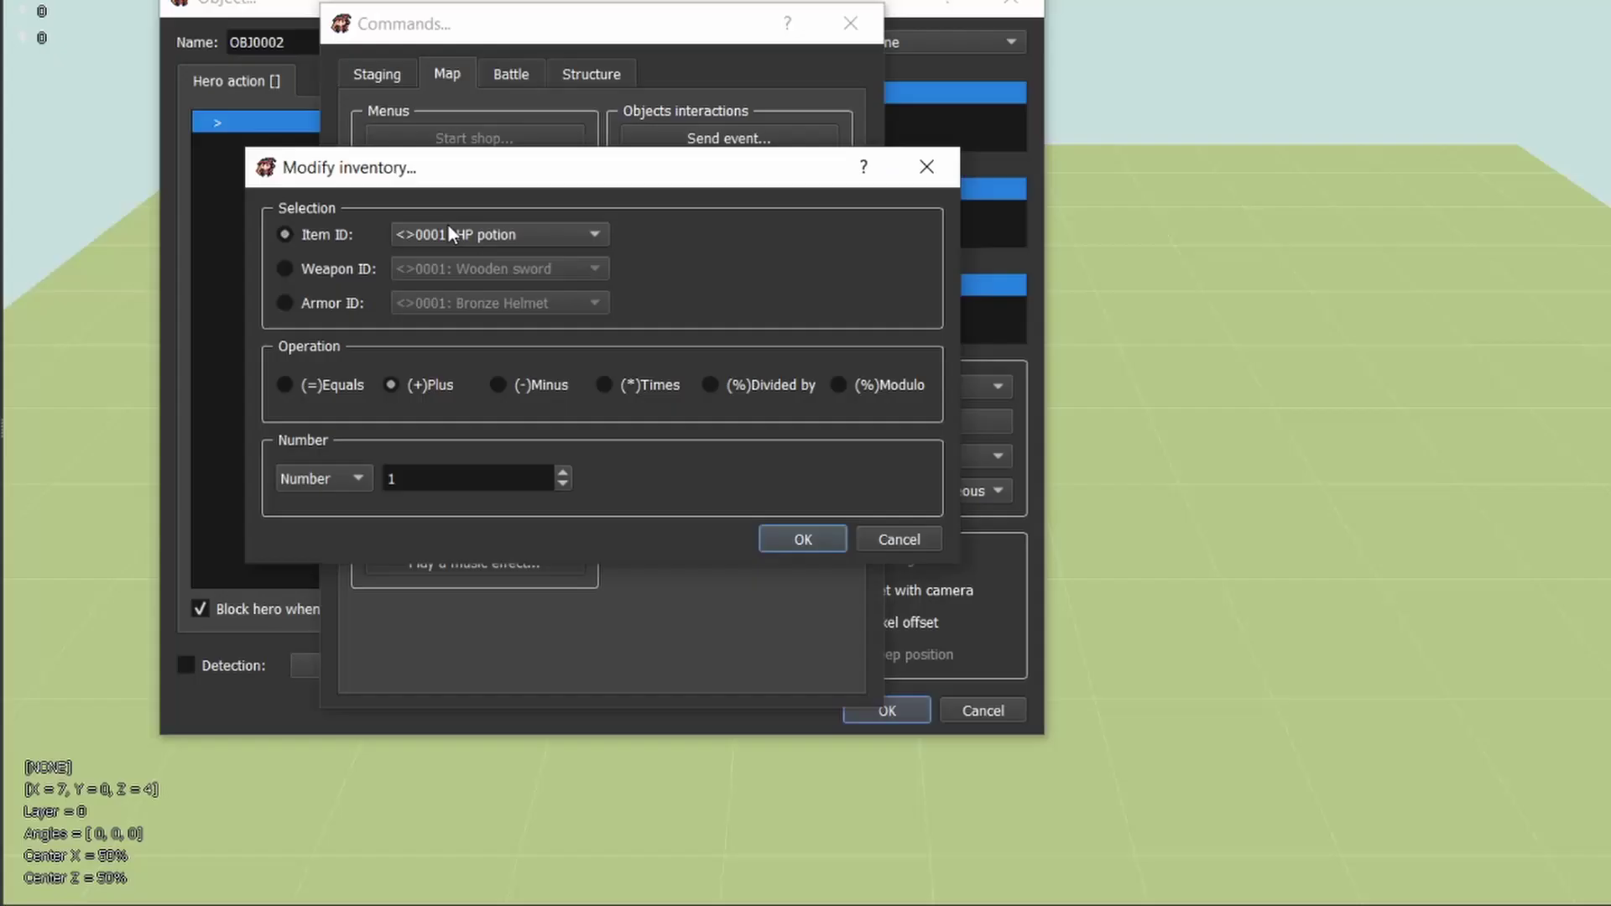
- Examine how the item ID can be specified in the Modify inventory command and close it without changes
click(453, 235)
click(566, 230)
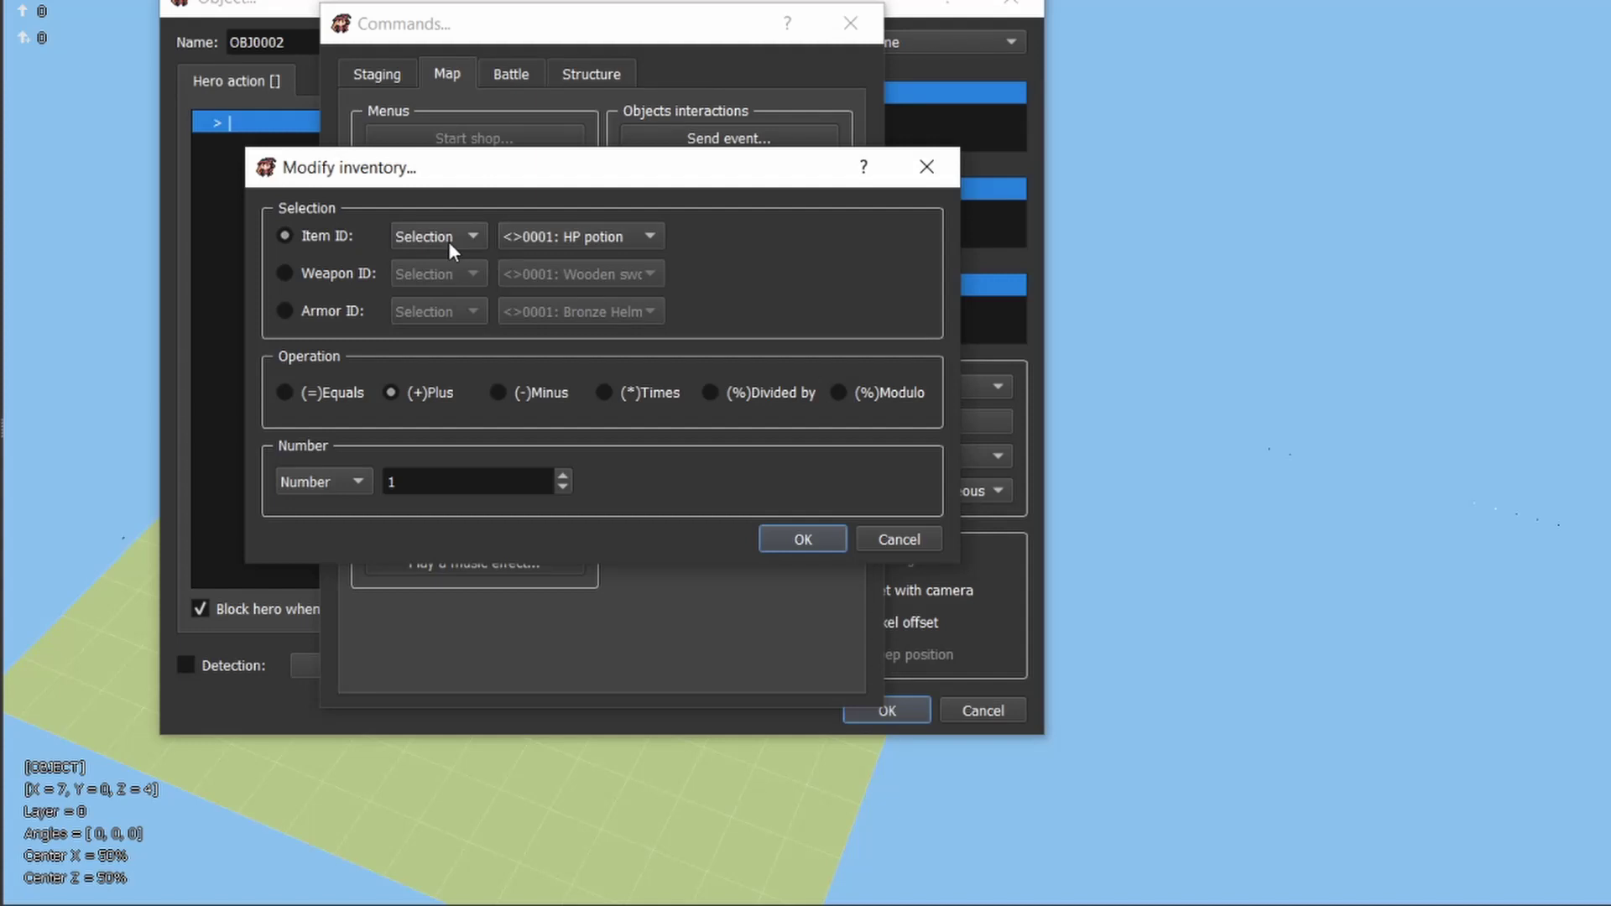
click(446, 239)
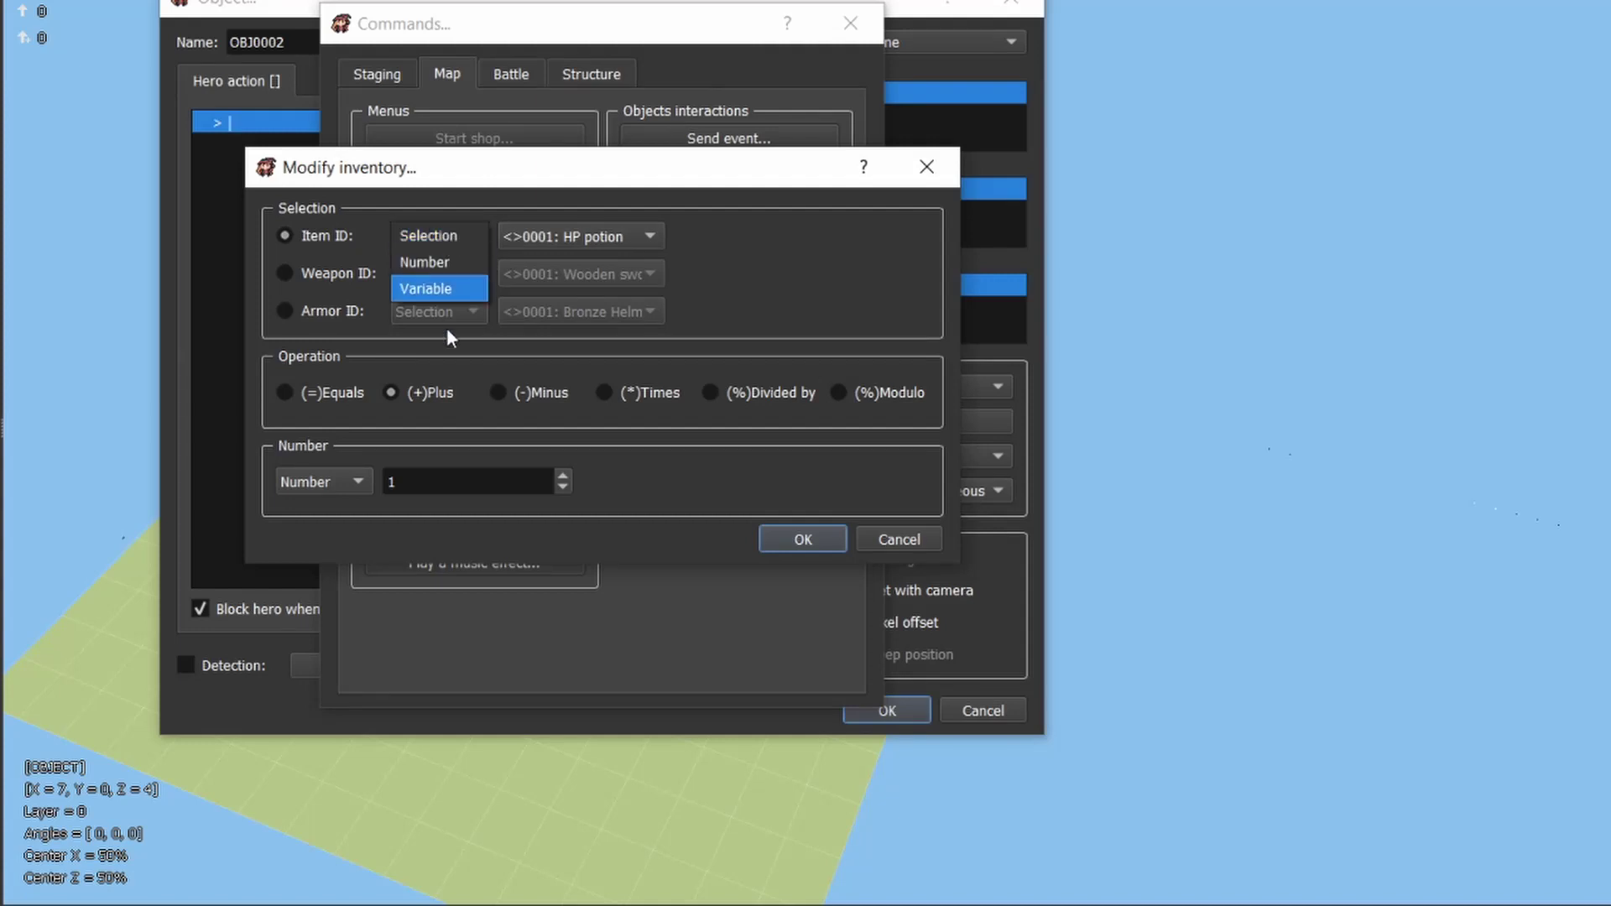
click(461, 235)
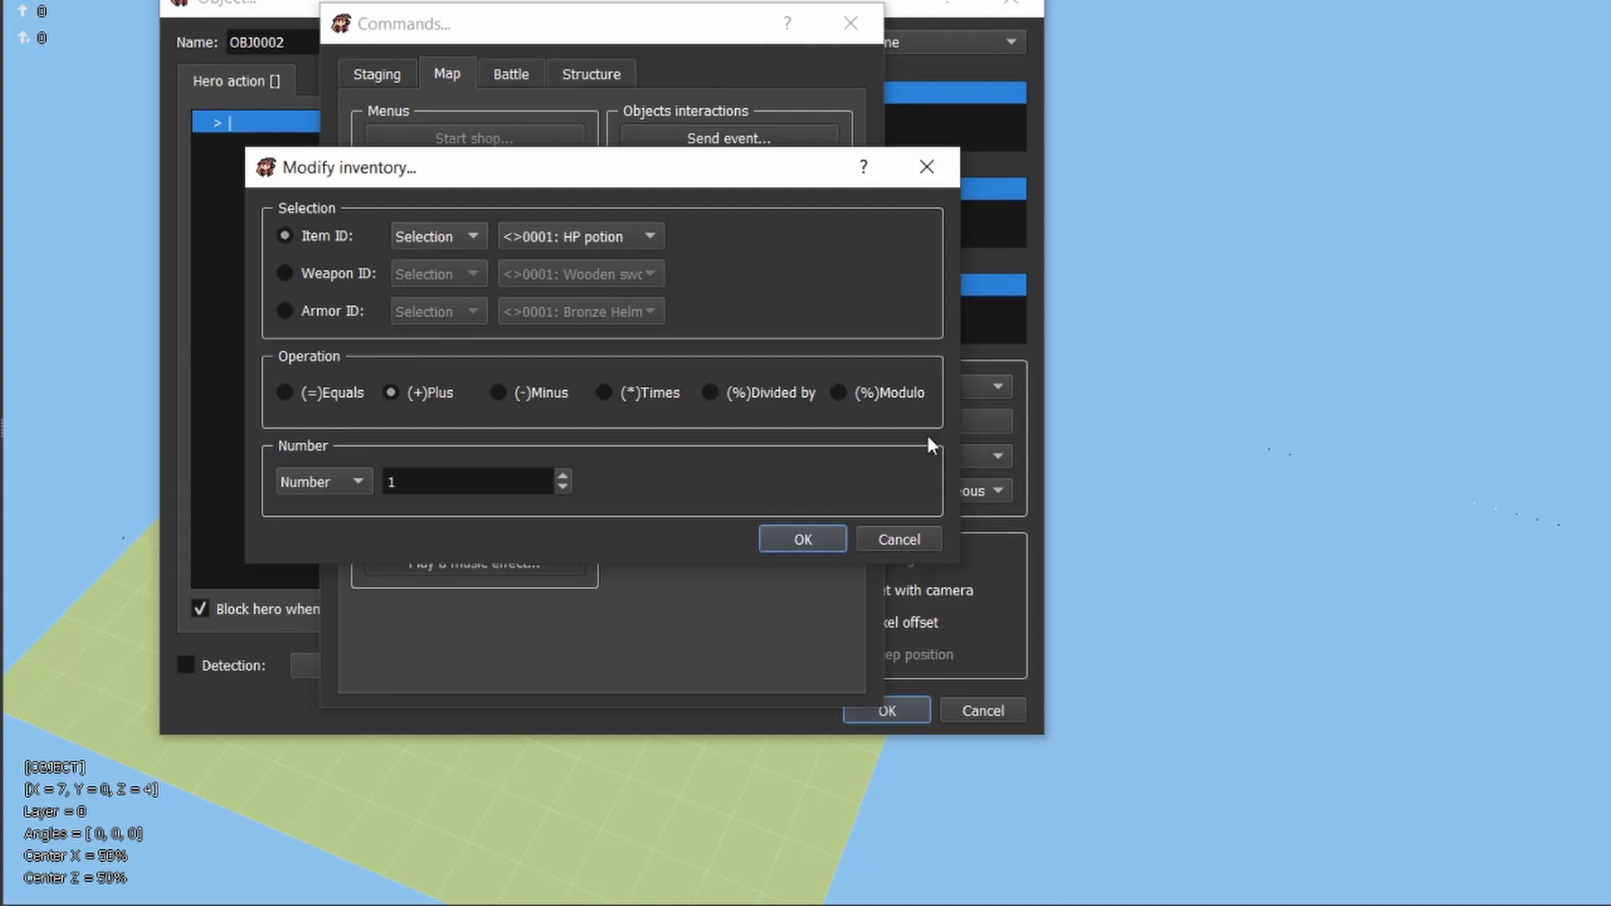
click(897, 539)
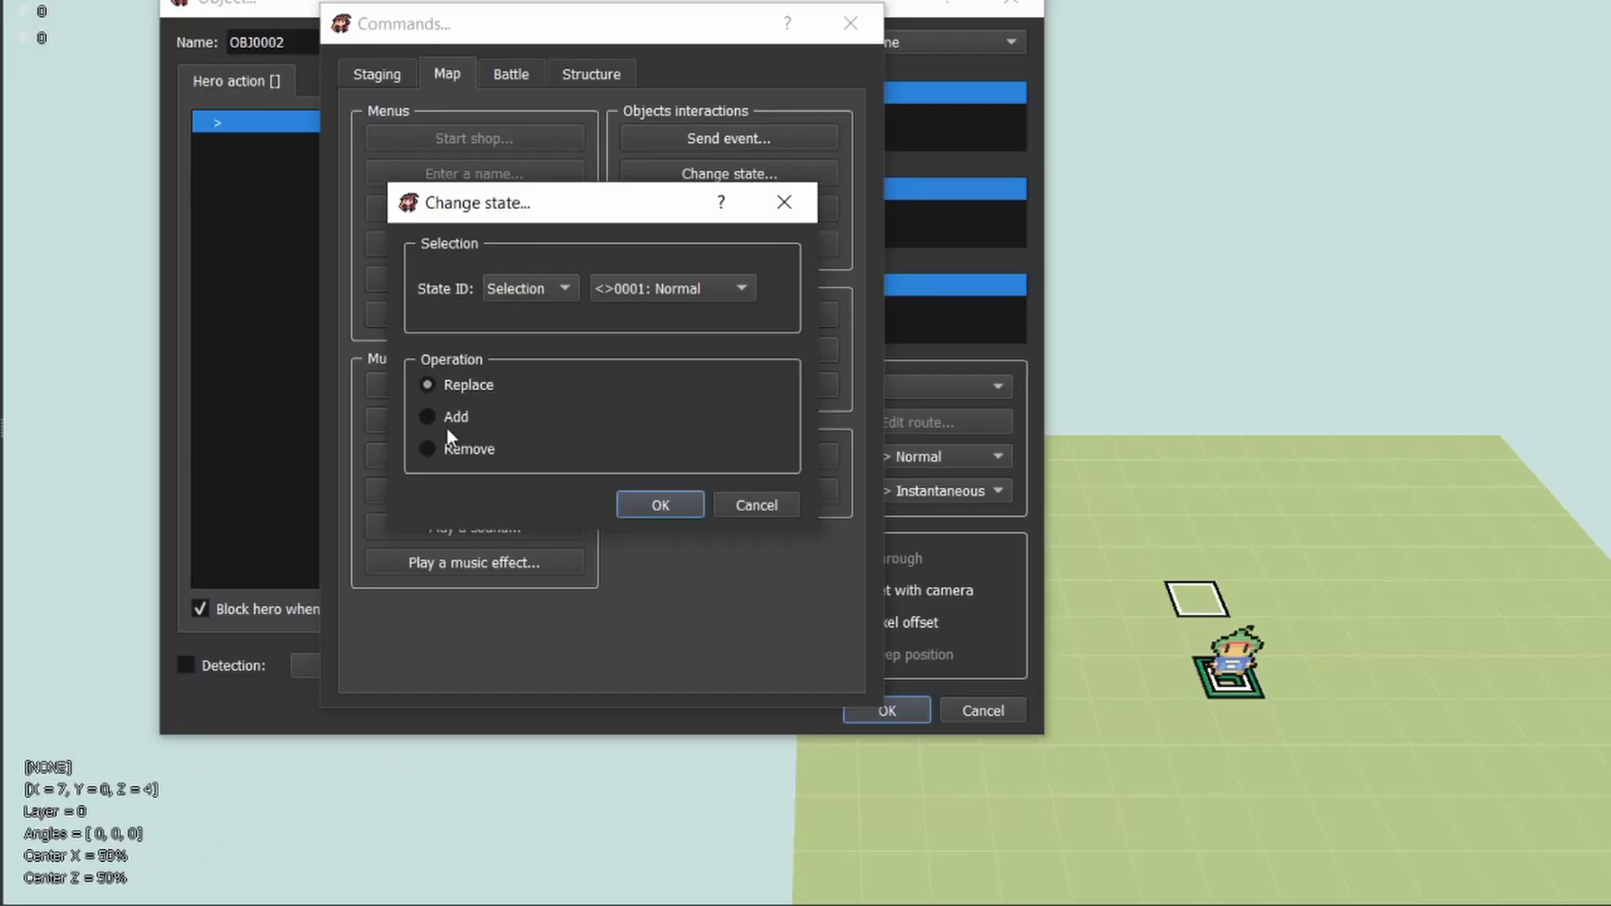
- Examine the state ID, map ID and object ID choices of the Change state command
click(543, 291)
click(543, 290)
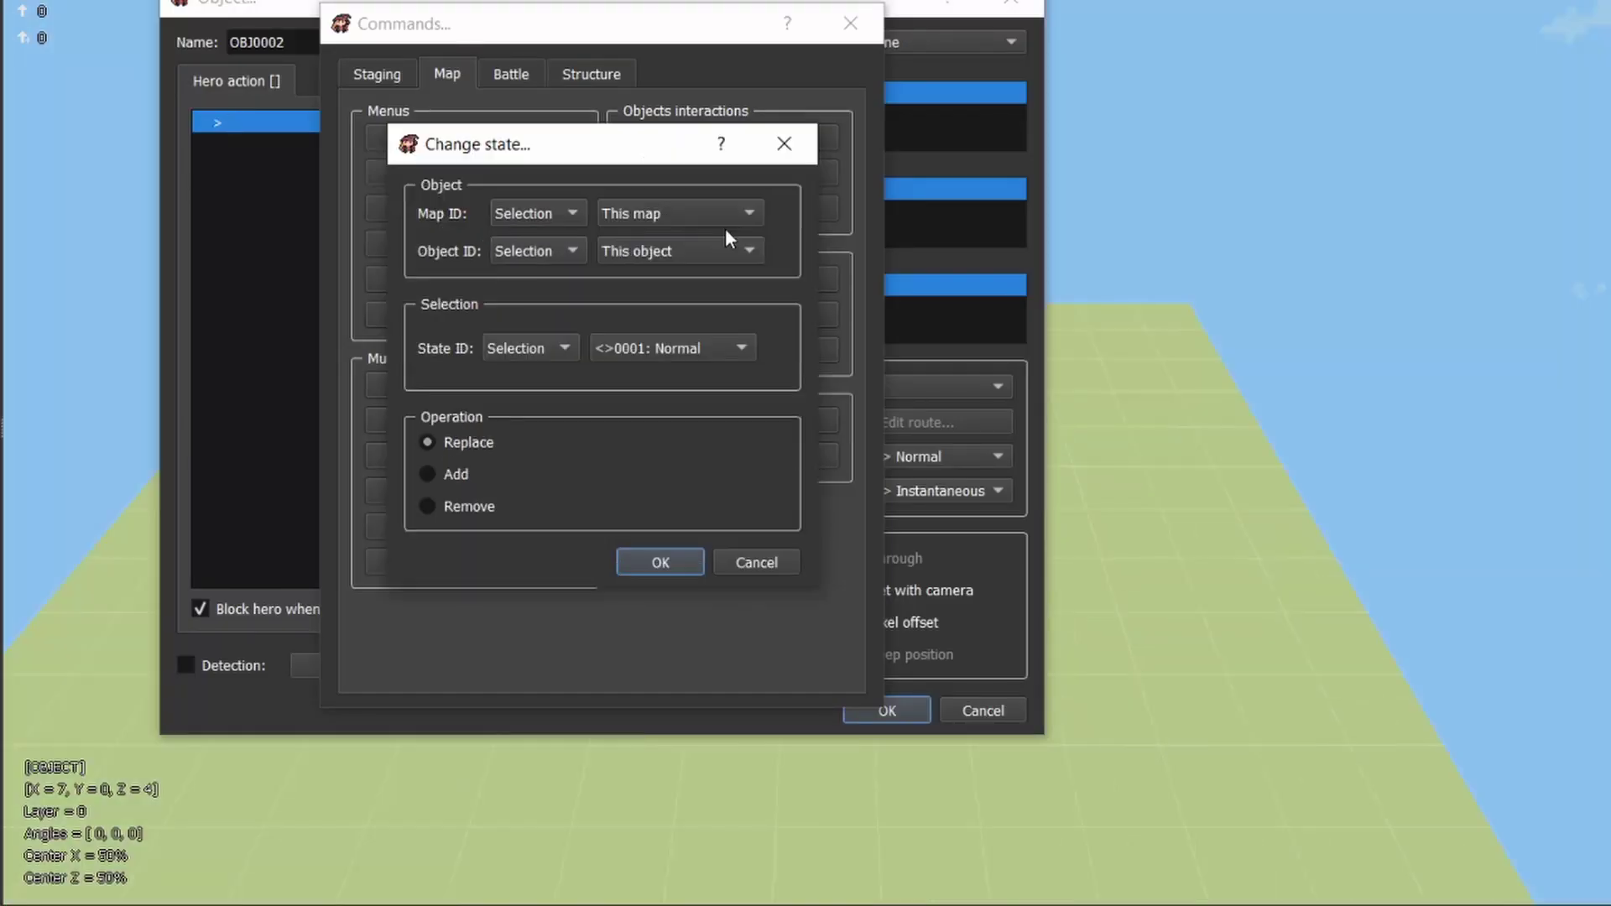
click(727, 213)
click(738, 213)
click(705, 252)
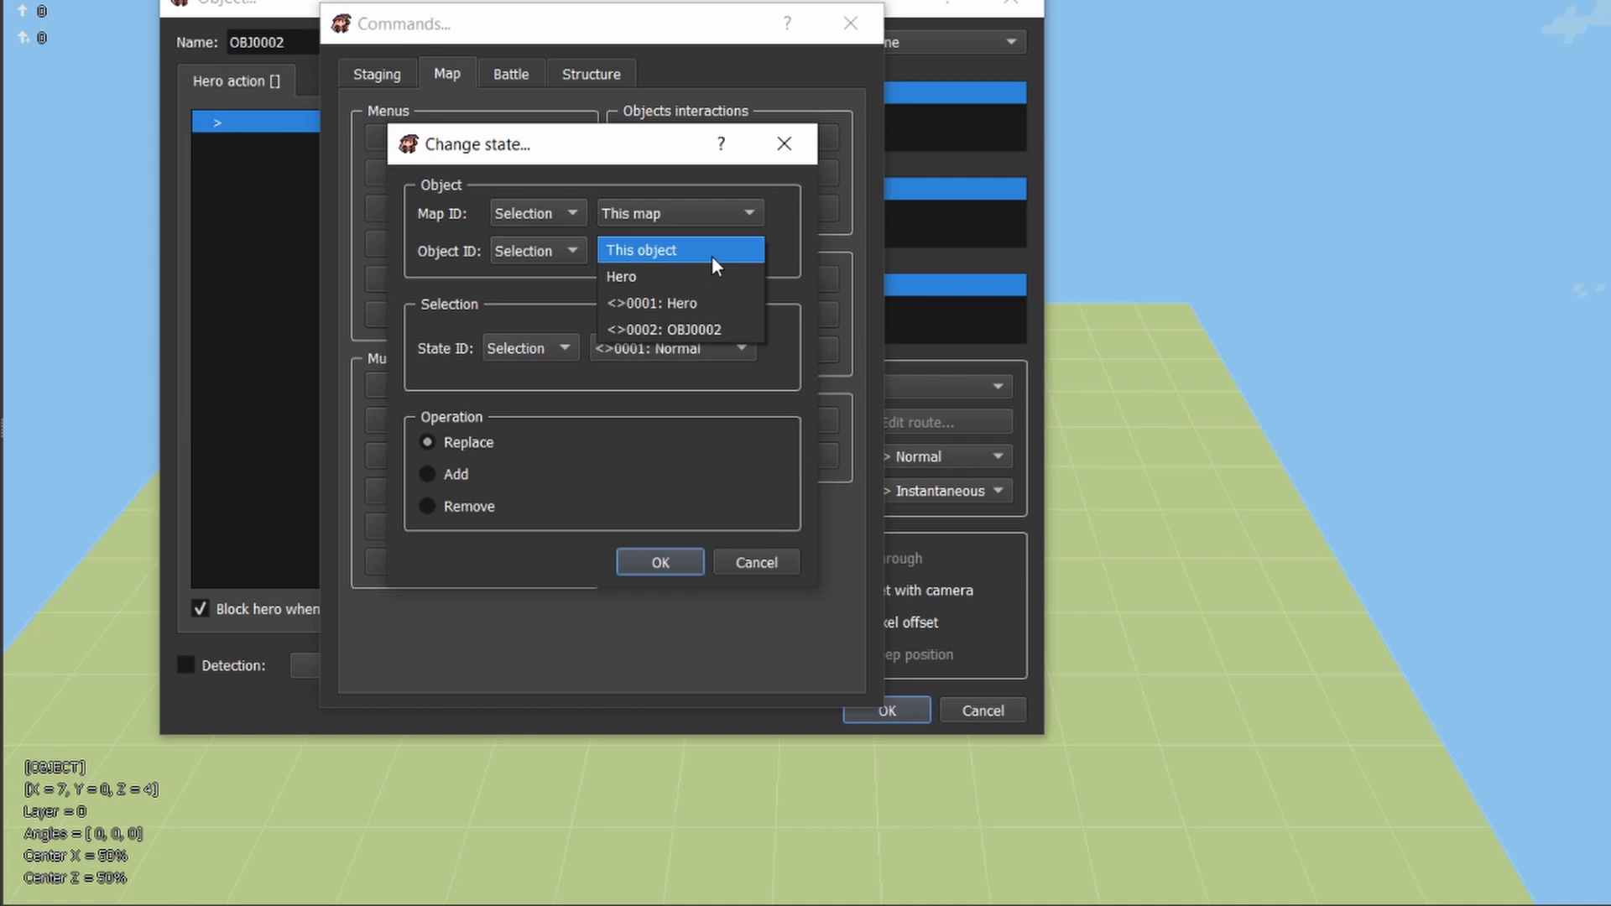
click(721, 252)
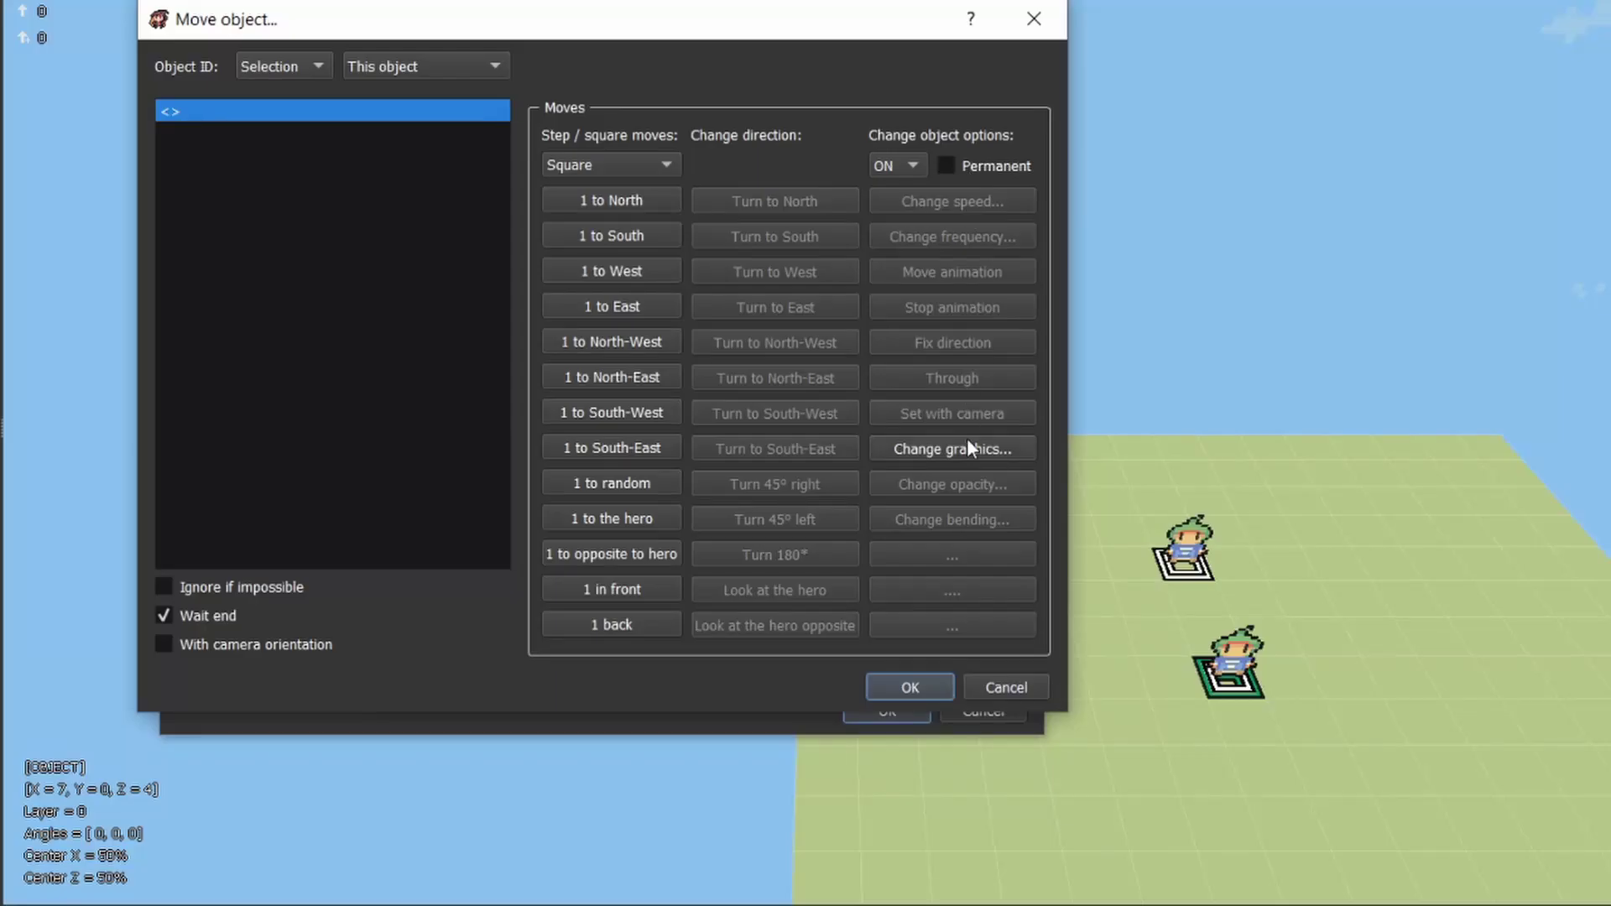
- Add a graphics change to the Move object command using the large round tree from the tileset, and enable the Permanent option
click(967, 439)
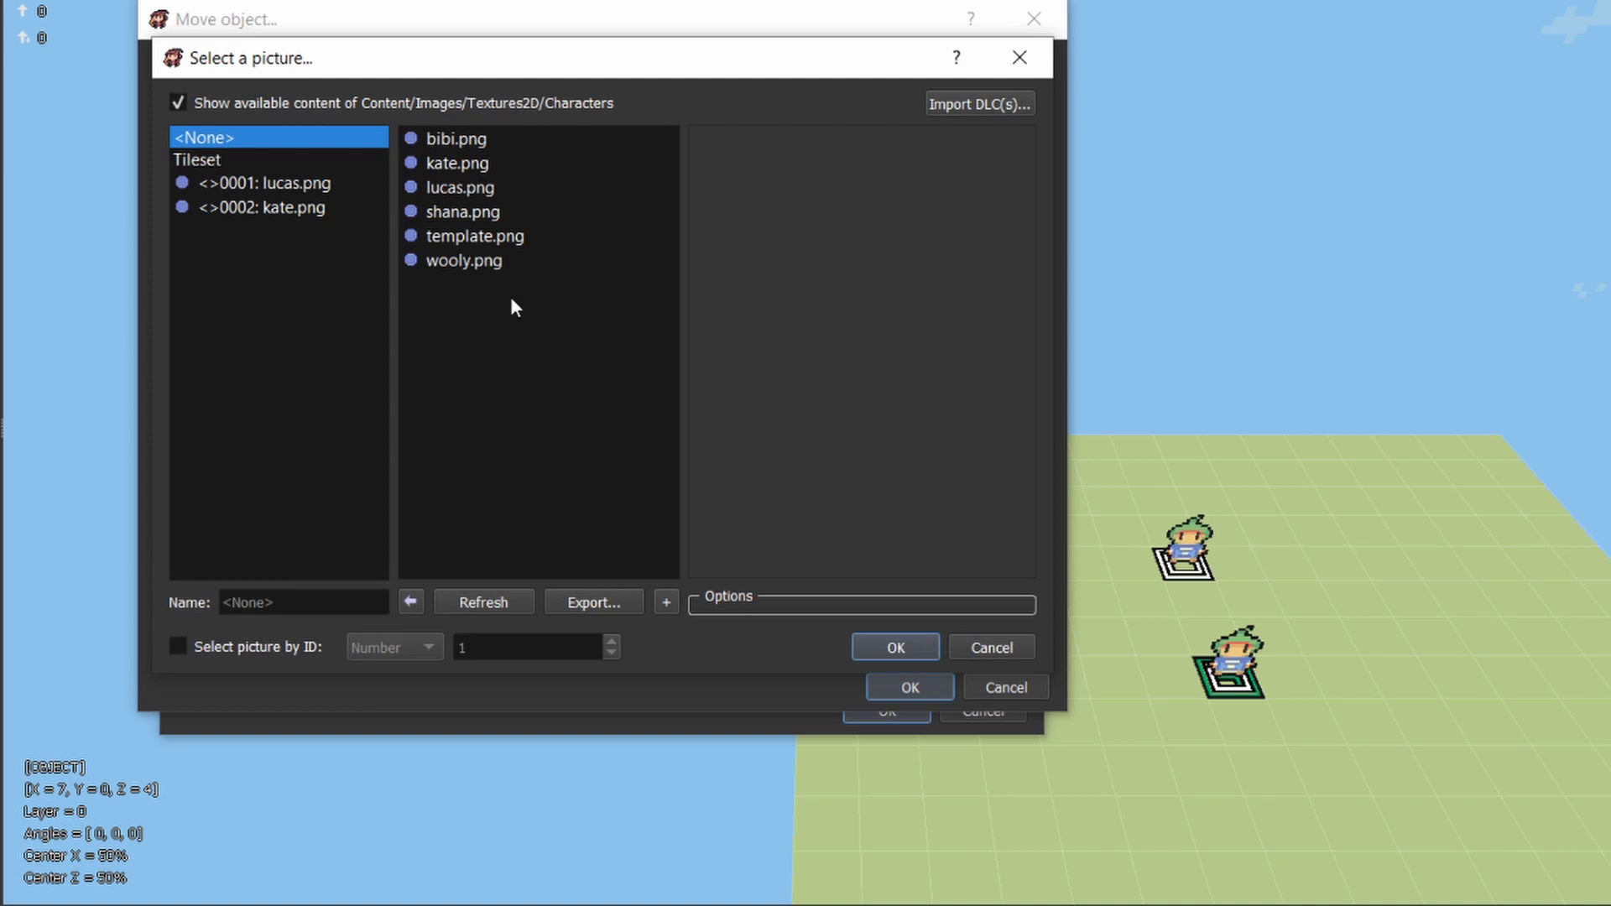
click(277, 185)
click(254, 206)
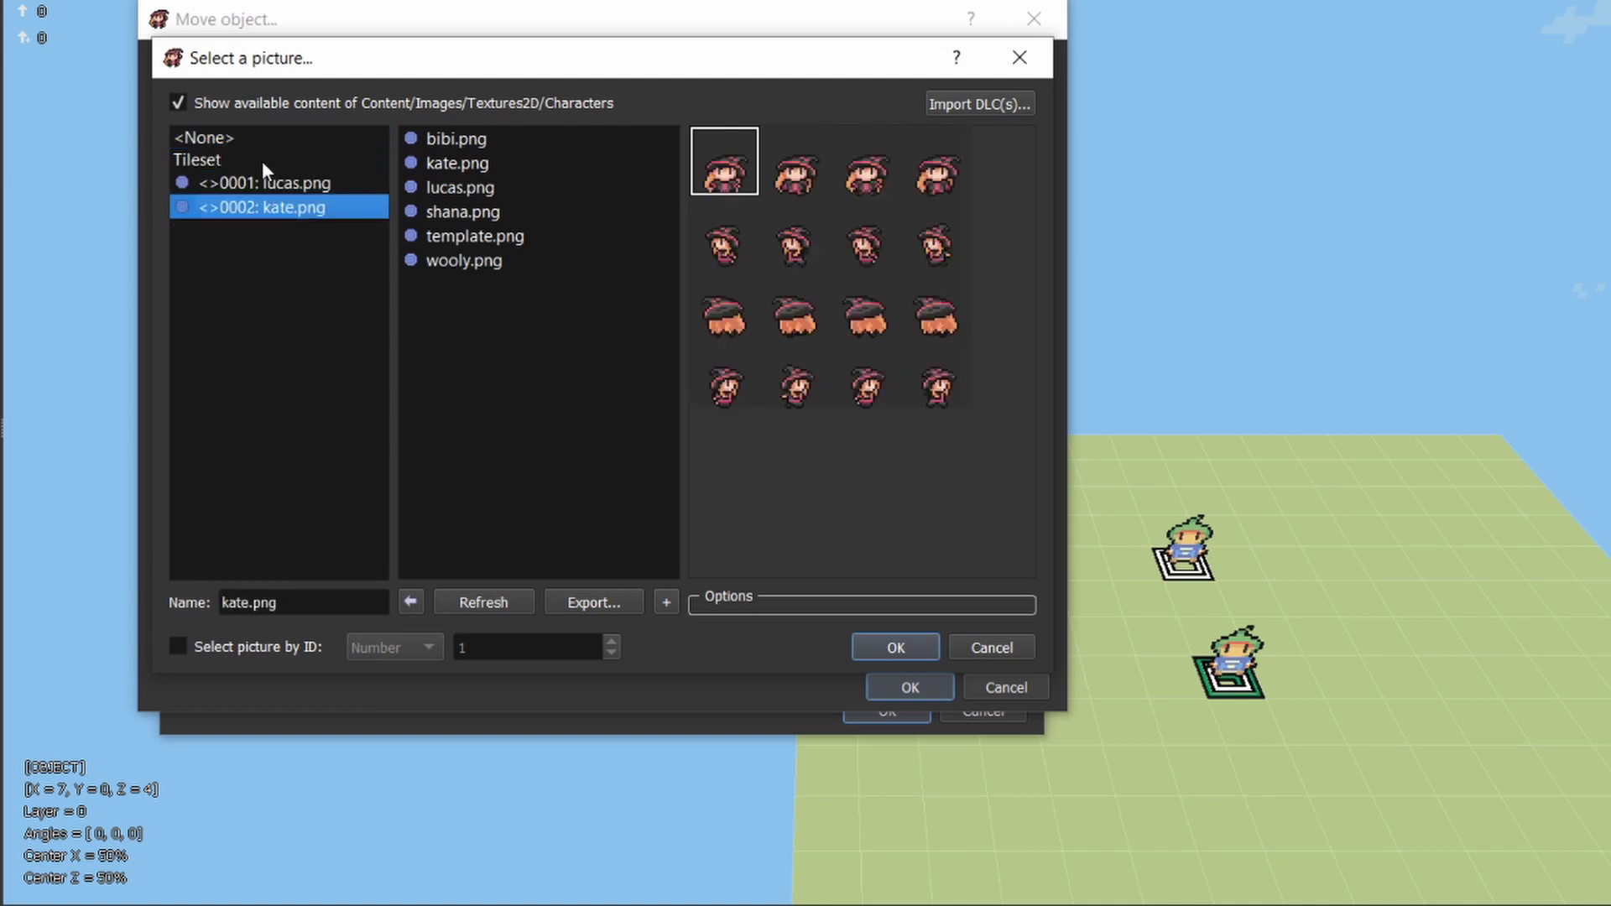
click(262, 160)
drag(717, 181, 743, 233)
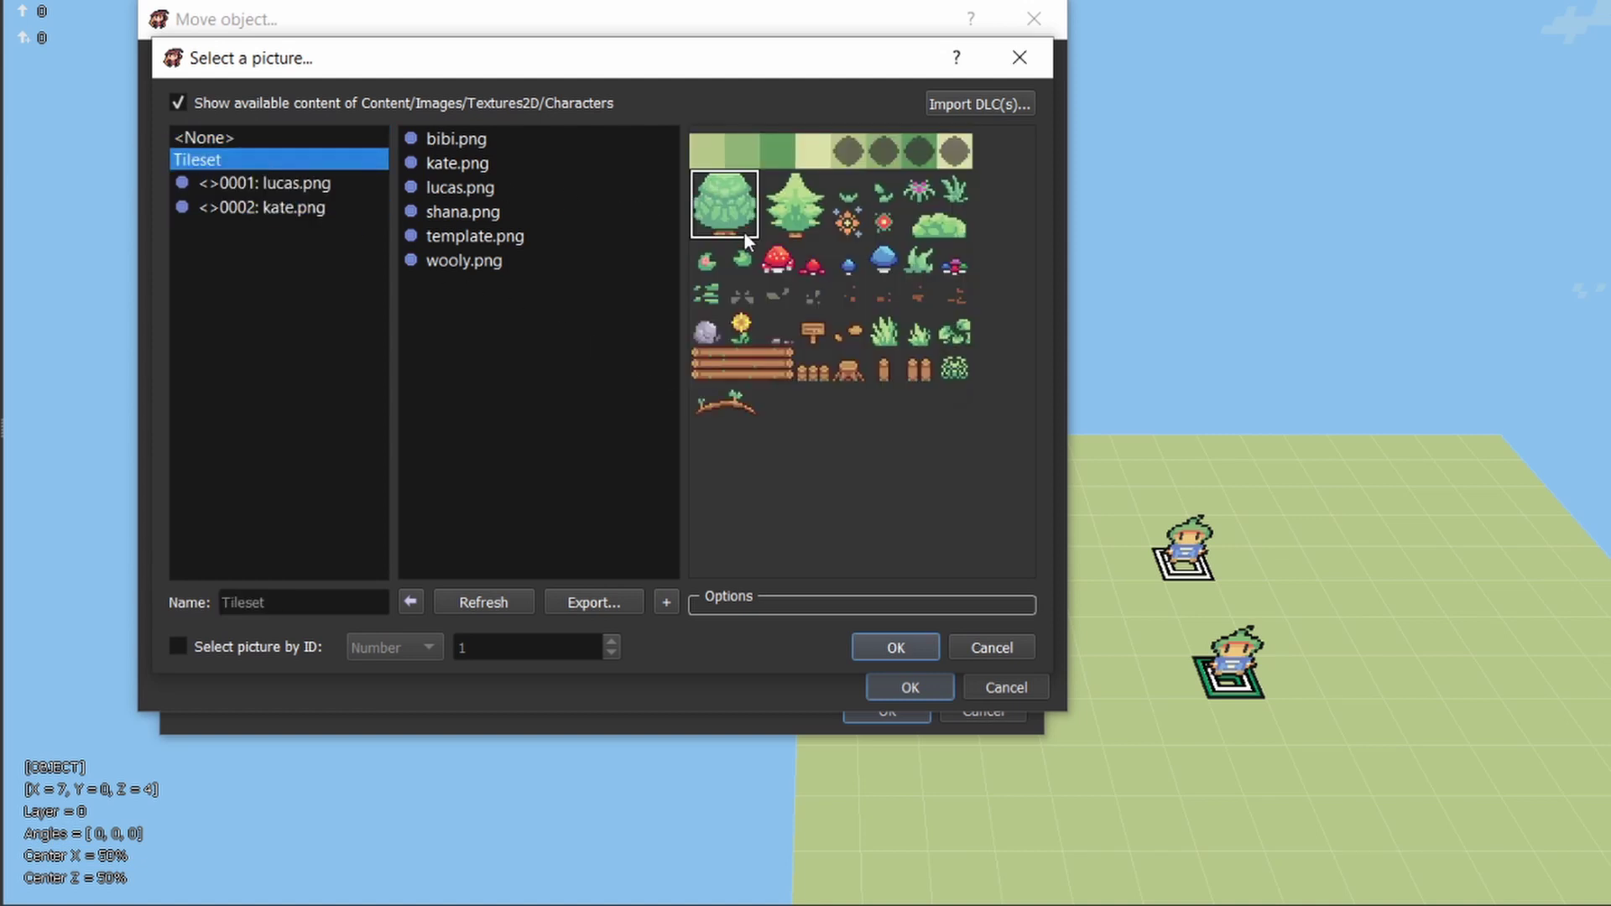
click(918, 652)
click(980, 166)
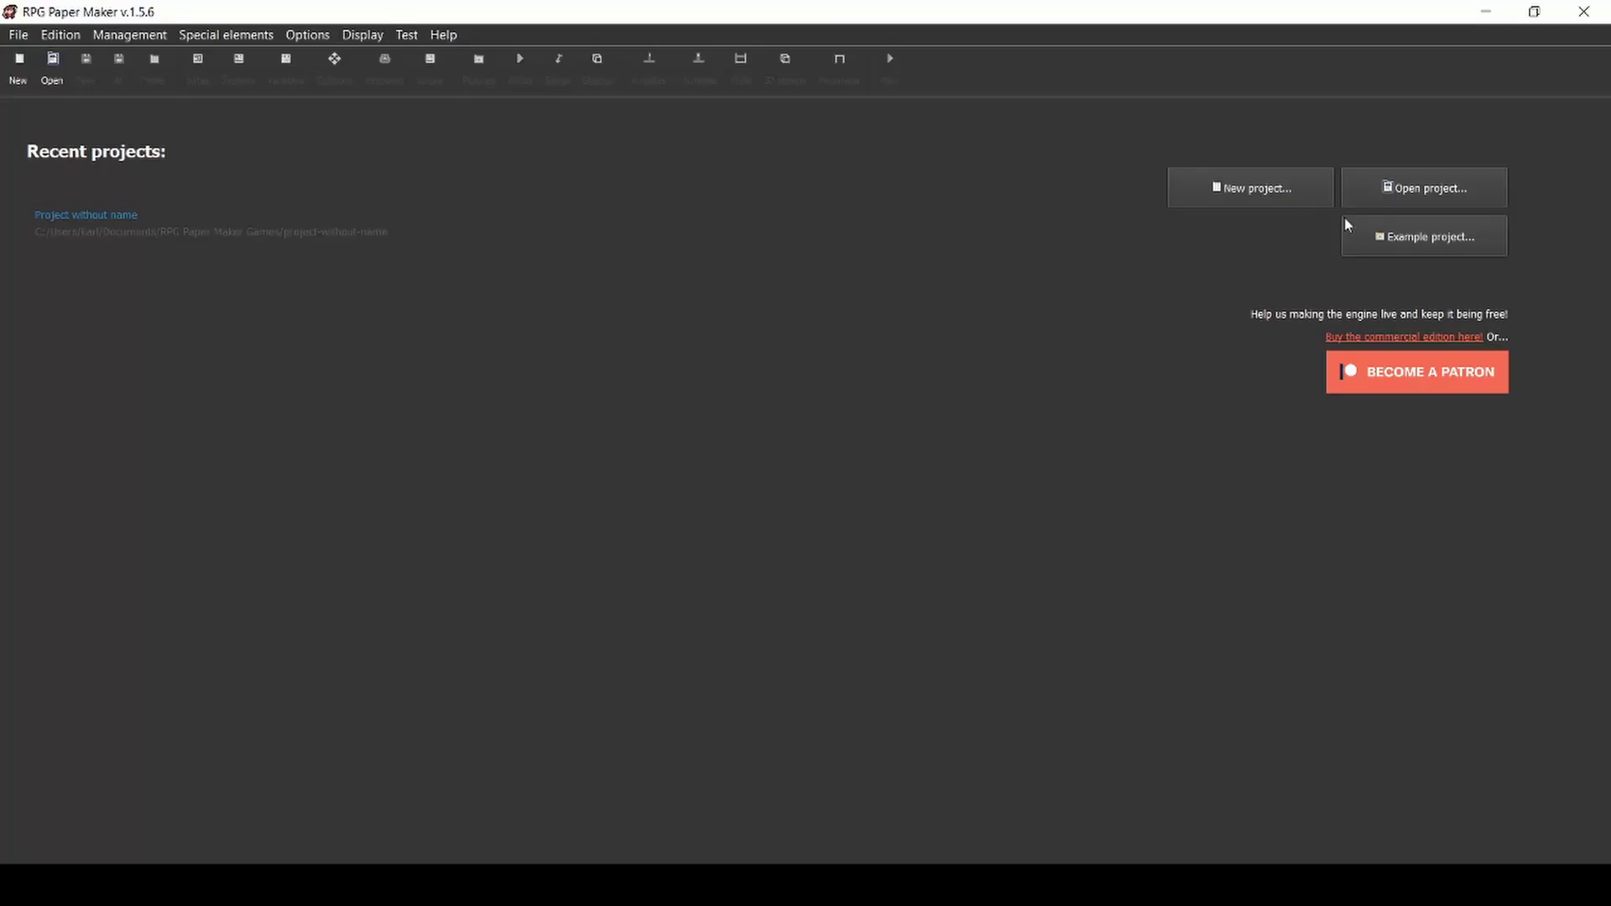
- Open the example project and look over its Plain1 map
click(1416, 242)
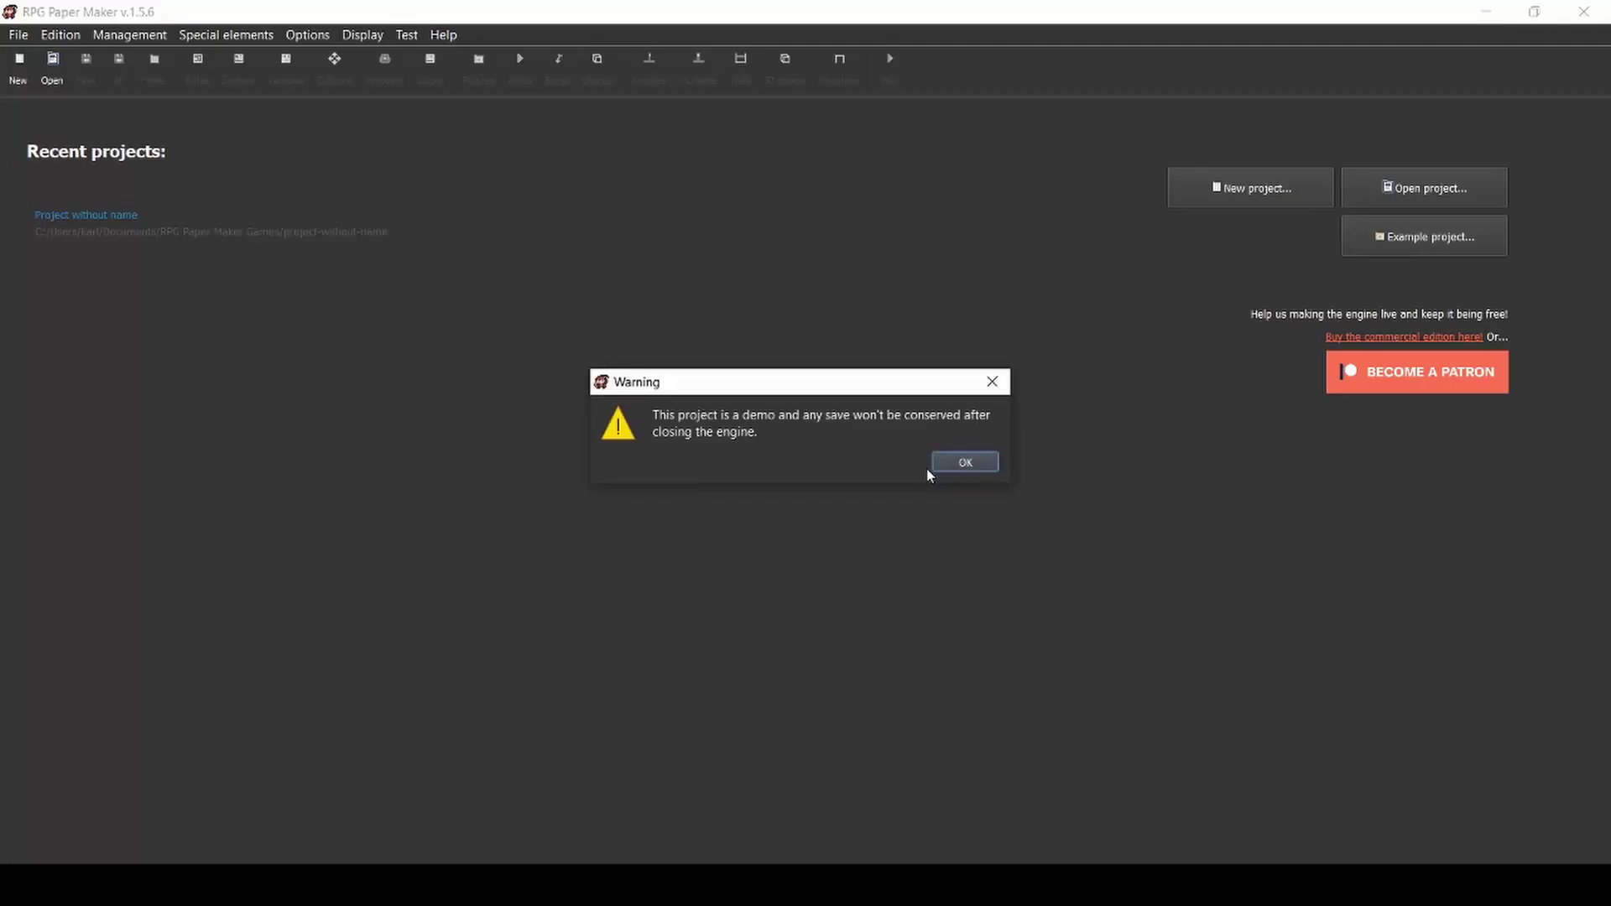
click(950, 464)
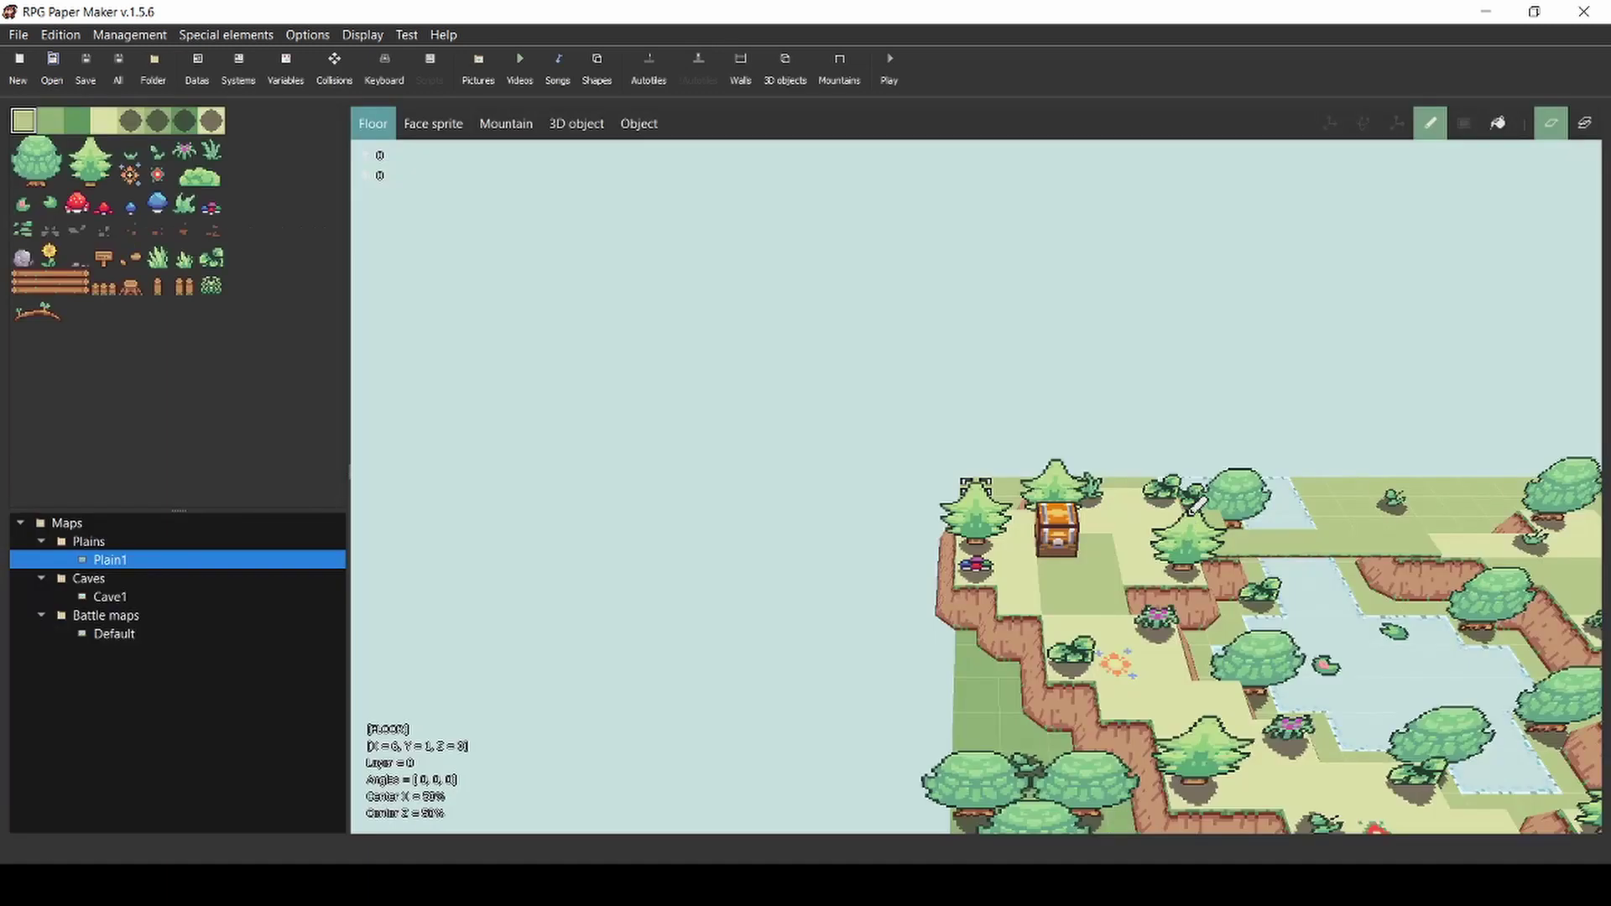
key(s)
key(d)
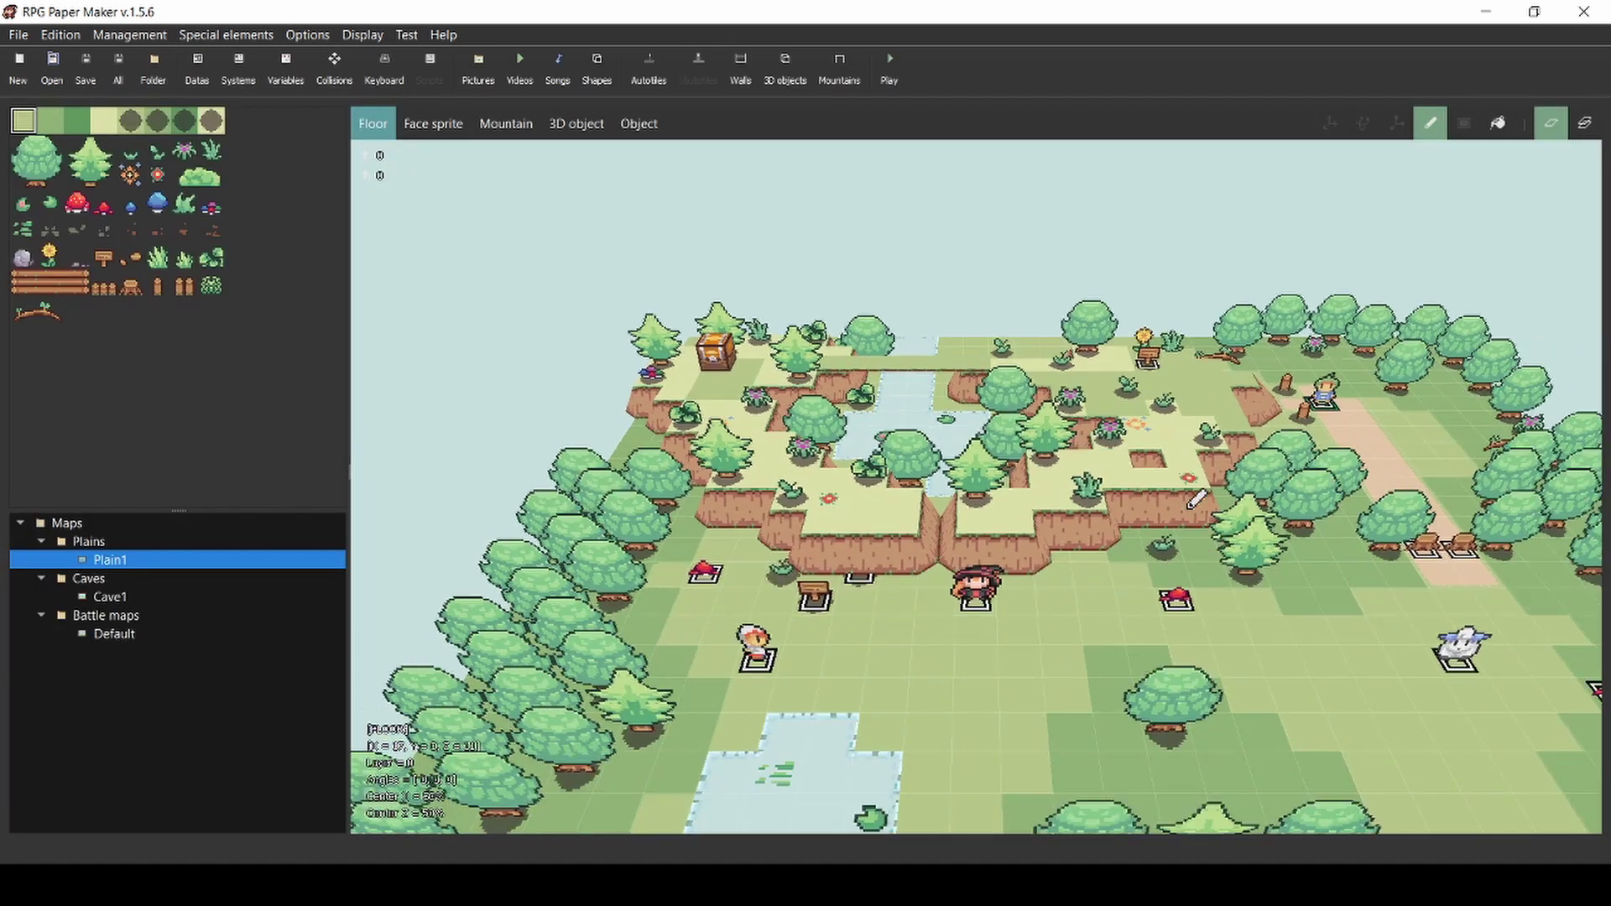
scroll(999, 460, down, 3)
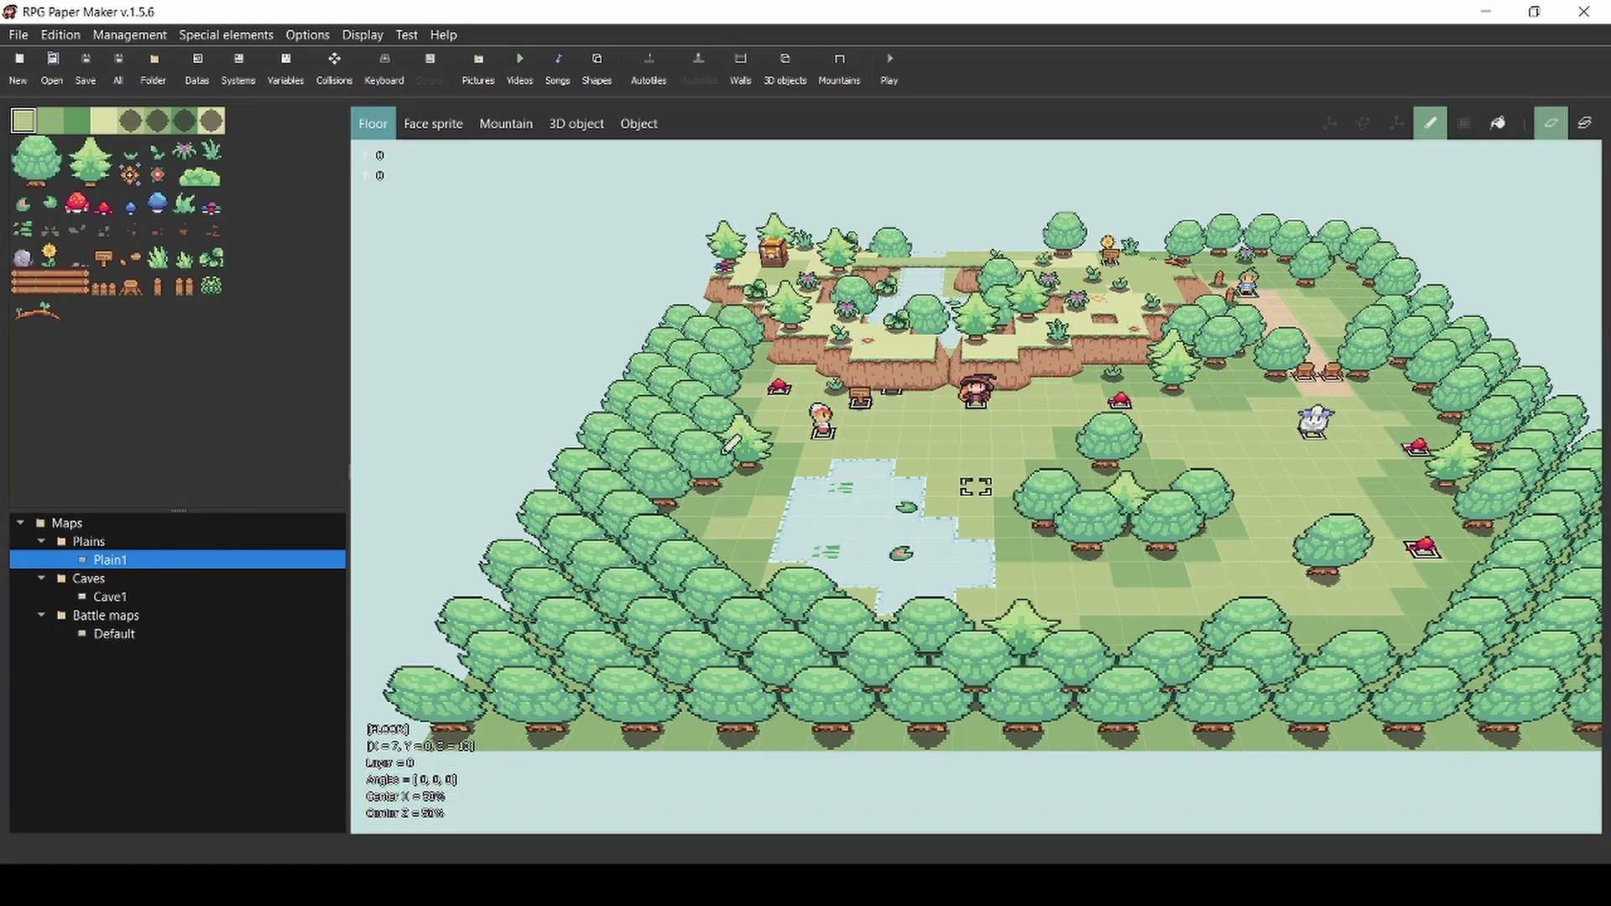
- Open the Cave1 map and look over its layout
click(171, 597)
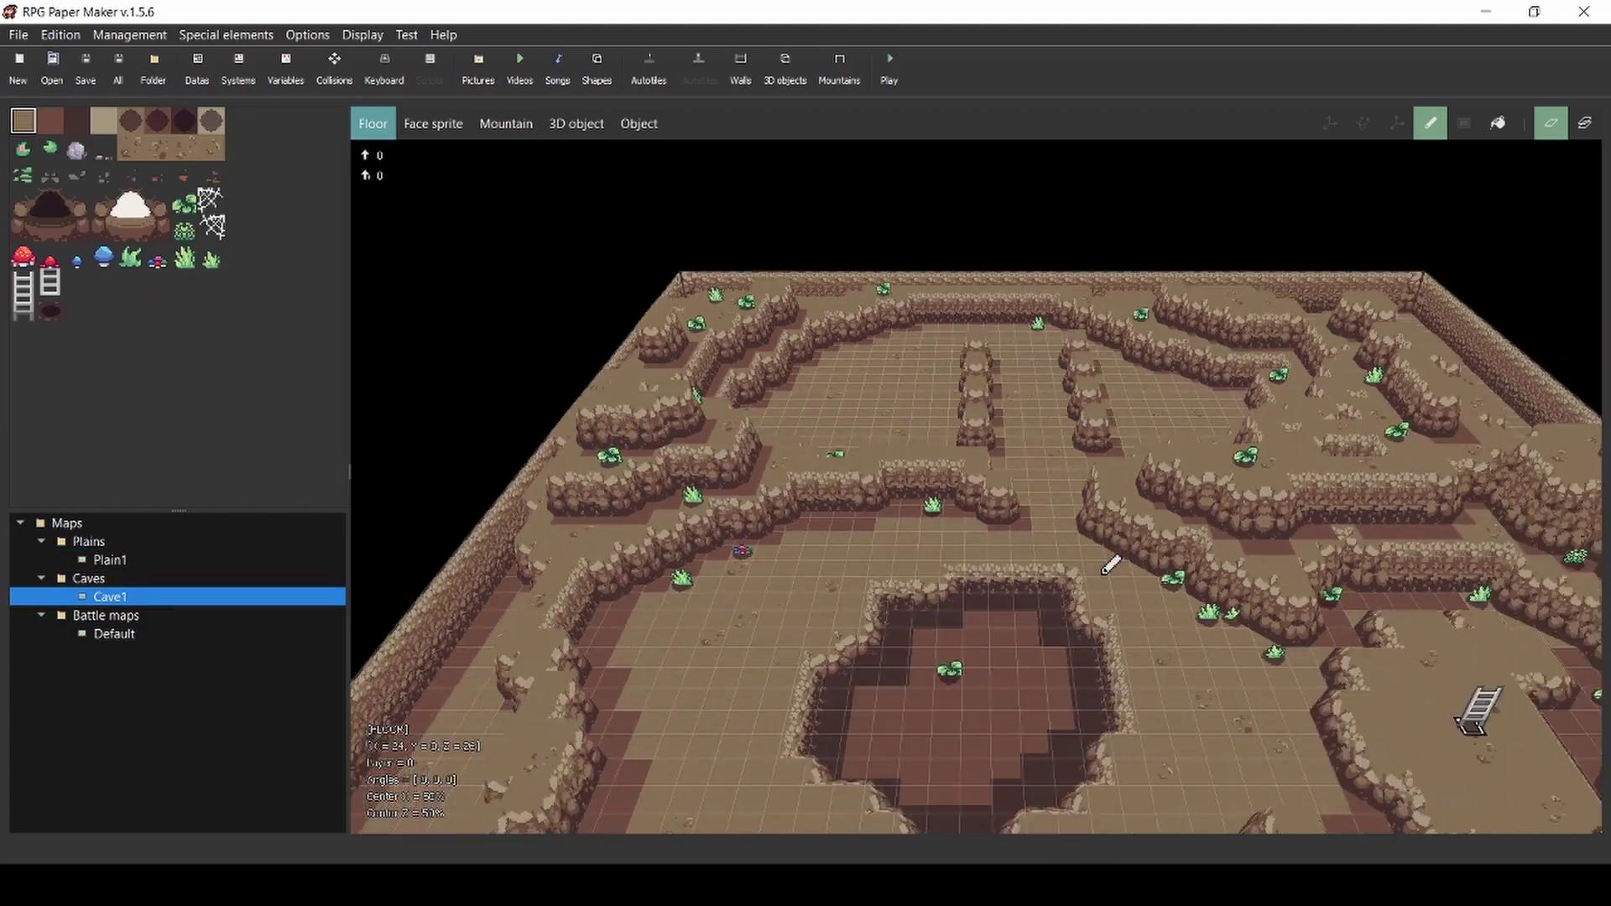
scroll(1318, 640, down, 3)
scroll(1214, 585, up, 2)
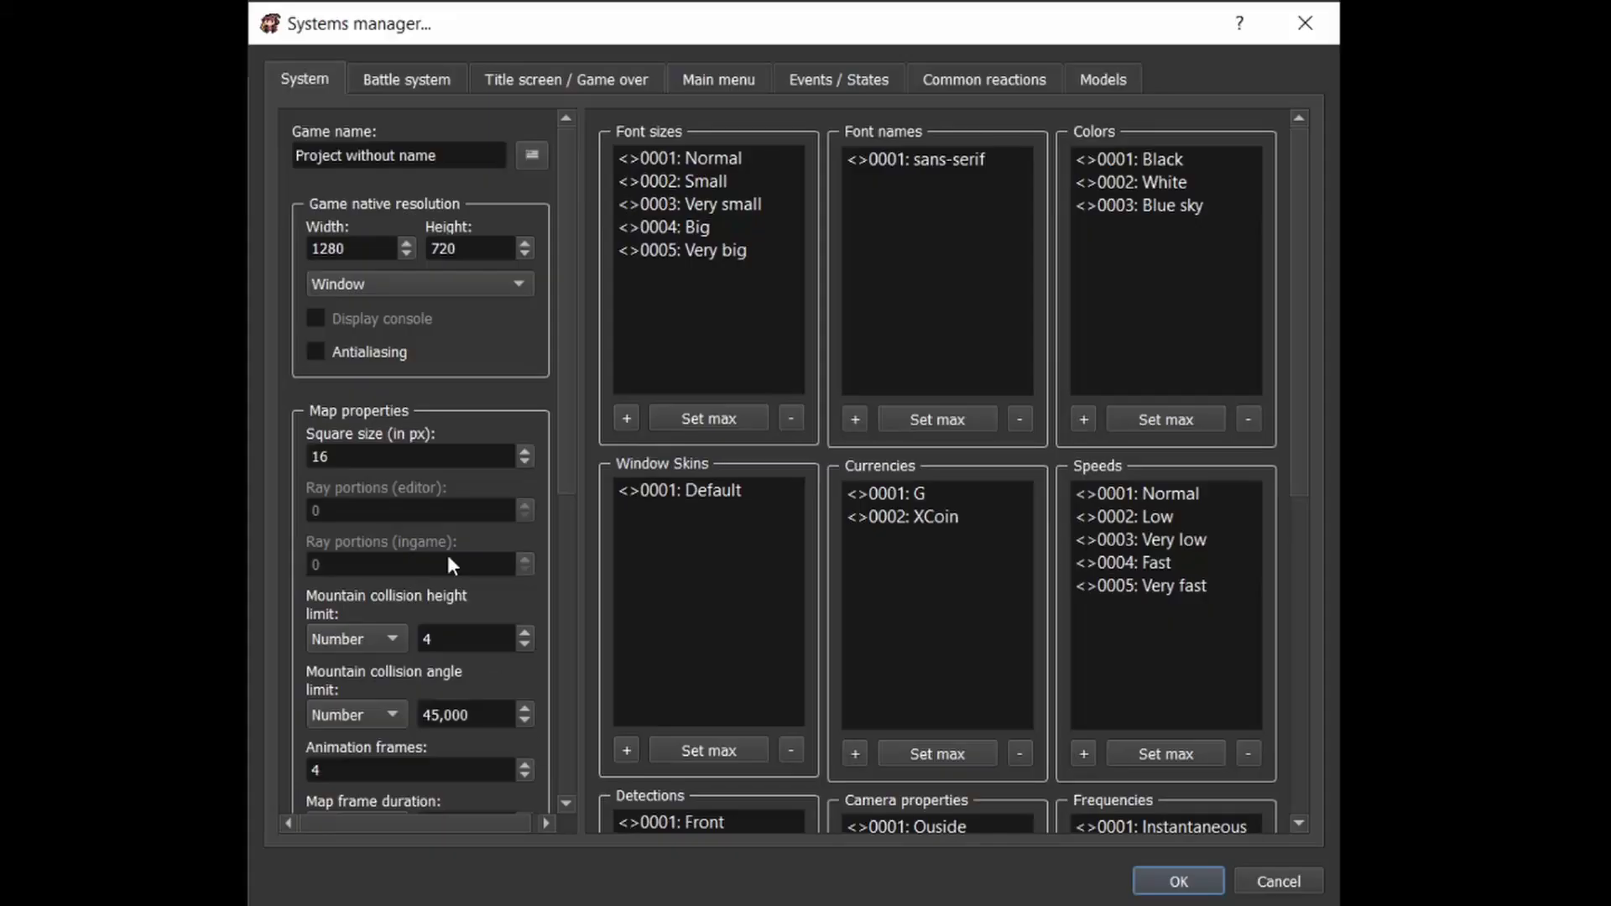
- Set the map frame duration to 100 and walk the hero around in a game test
scroll(486, 453, down, 5)
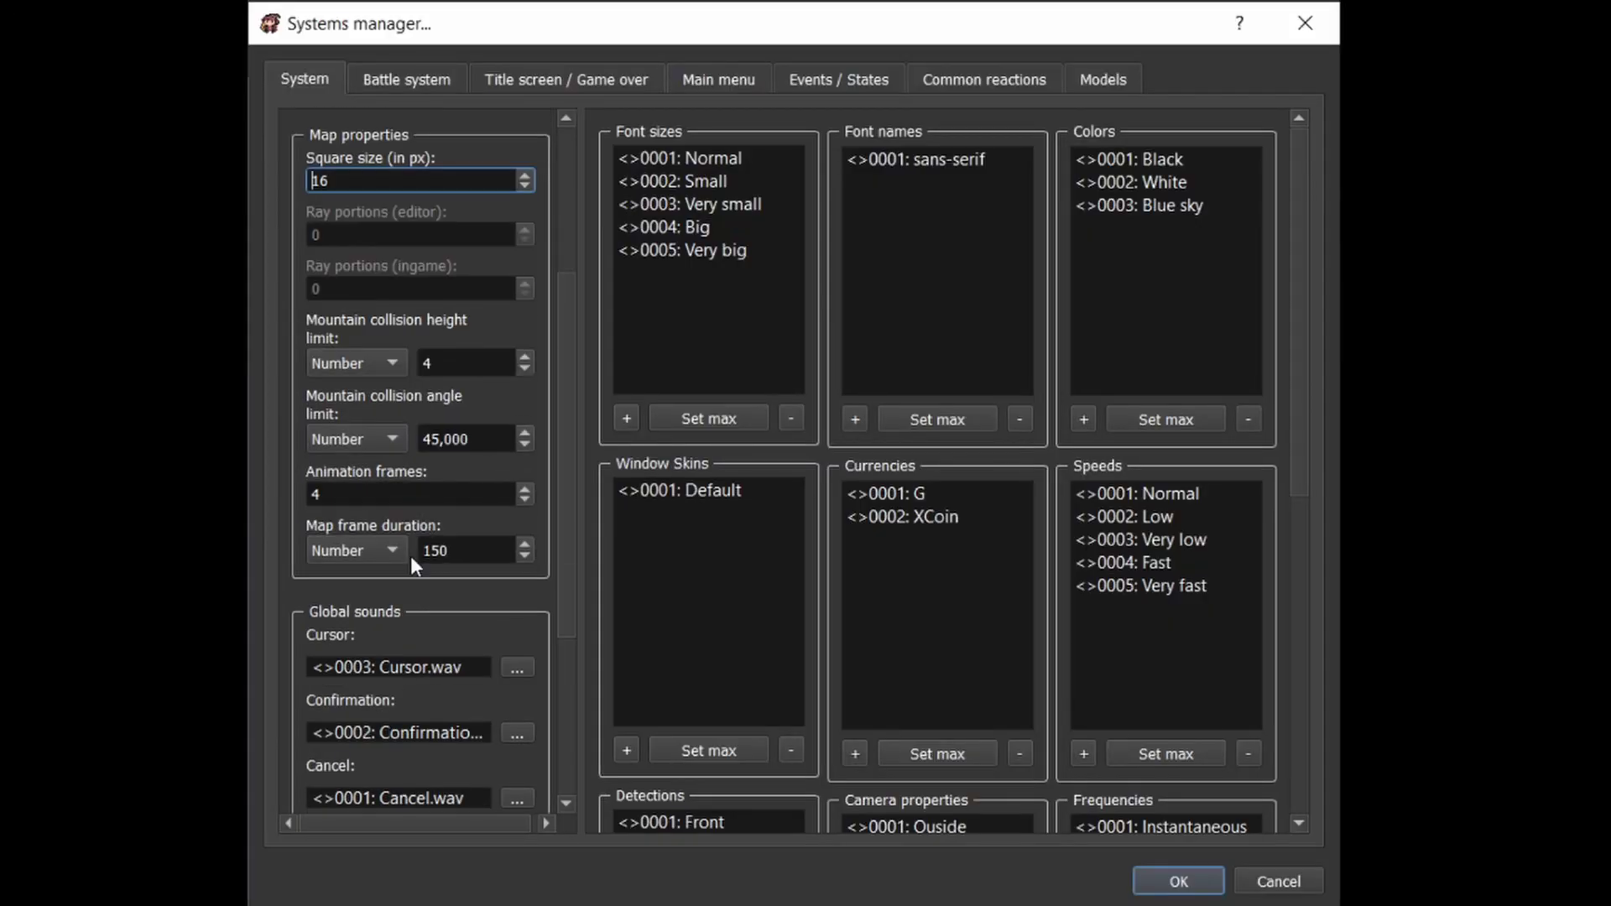
click(481, 554)
drag(494, 557, 345, 534)
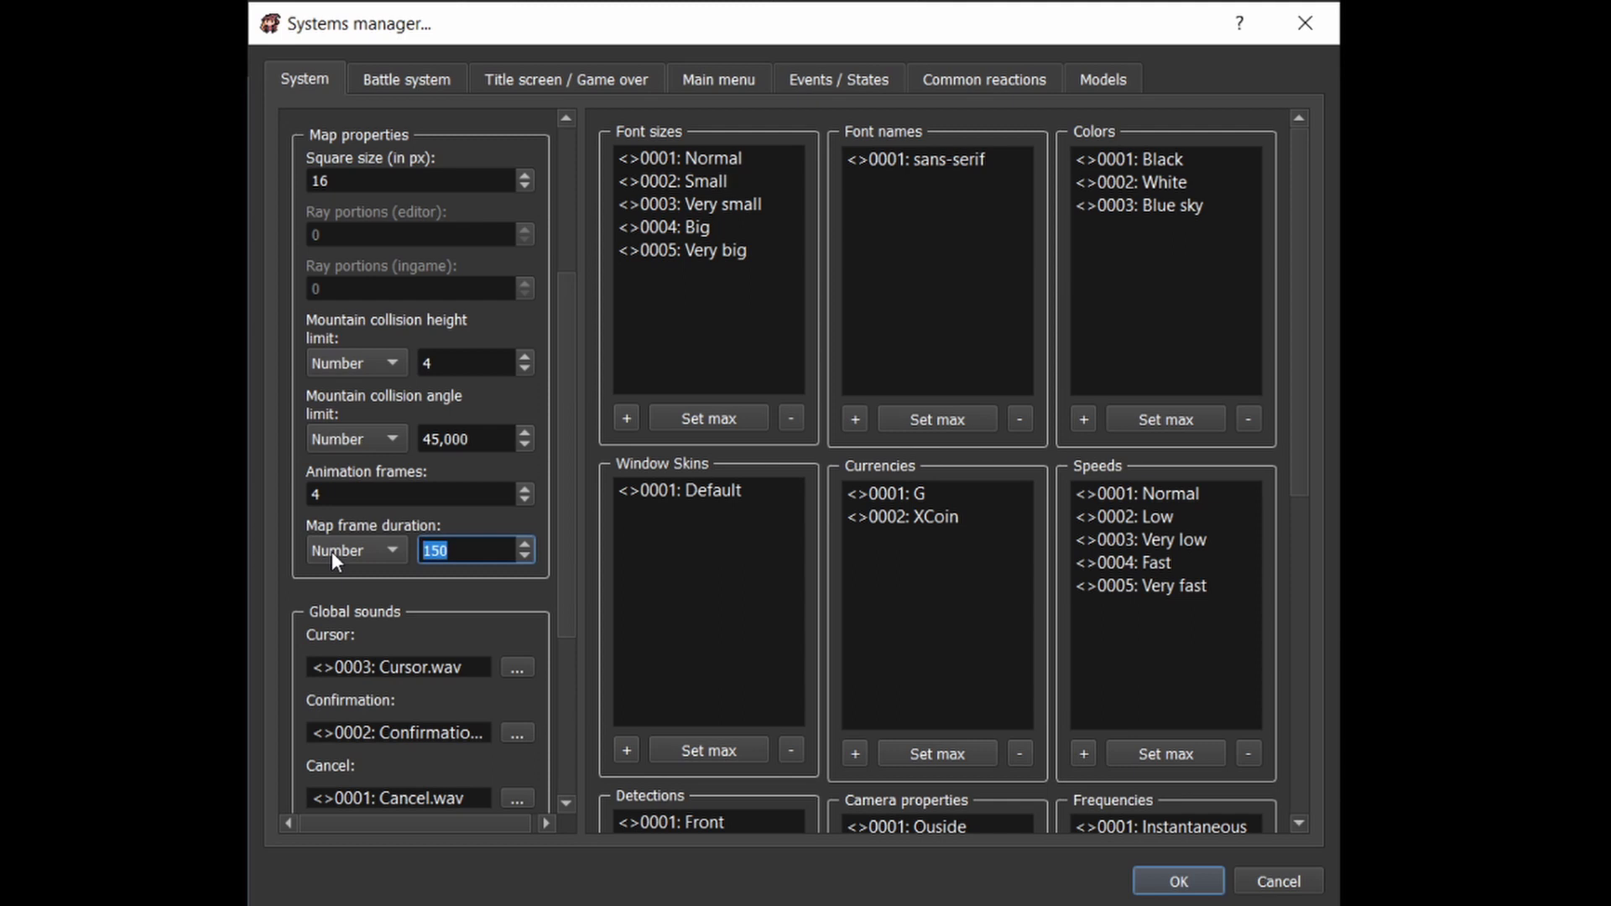
text(100)
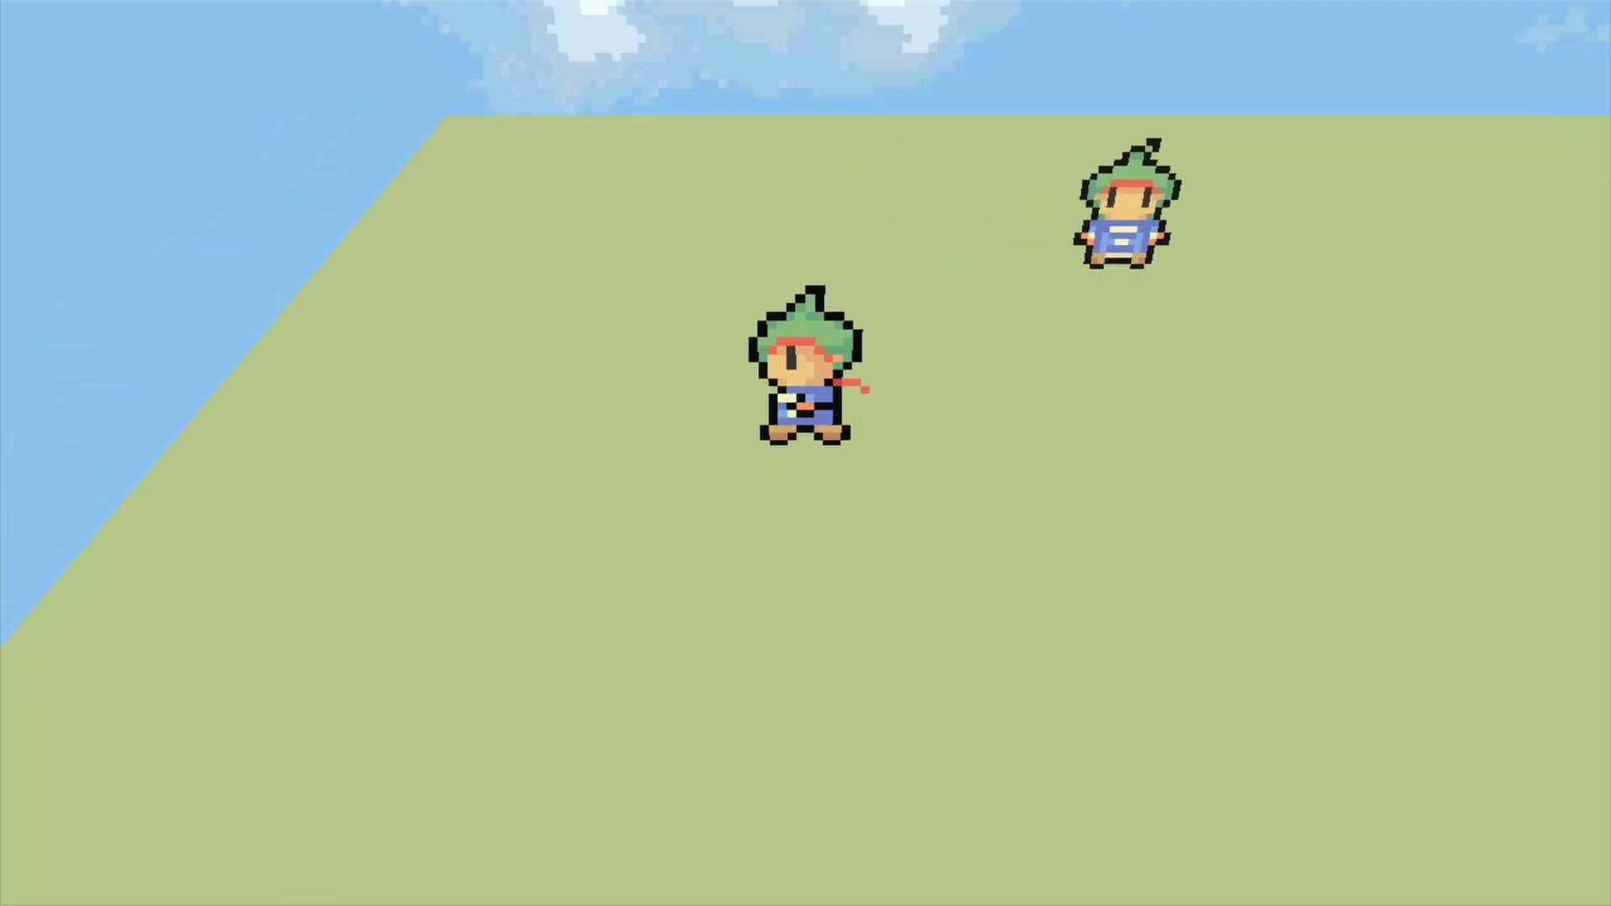
key(Right)
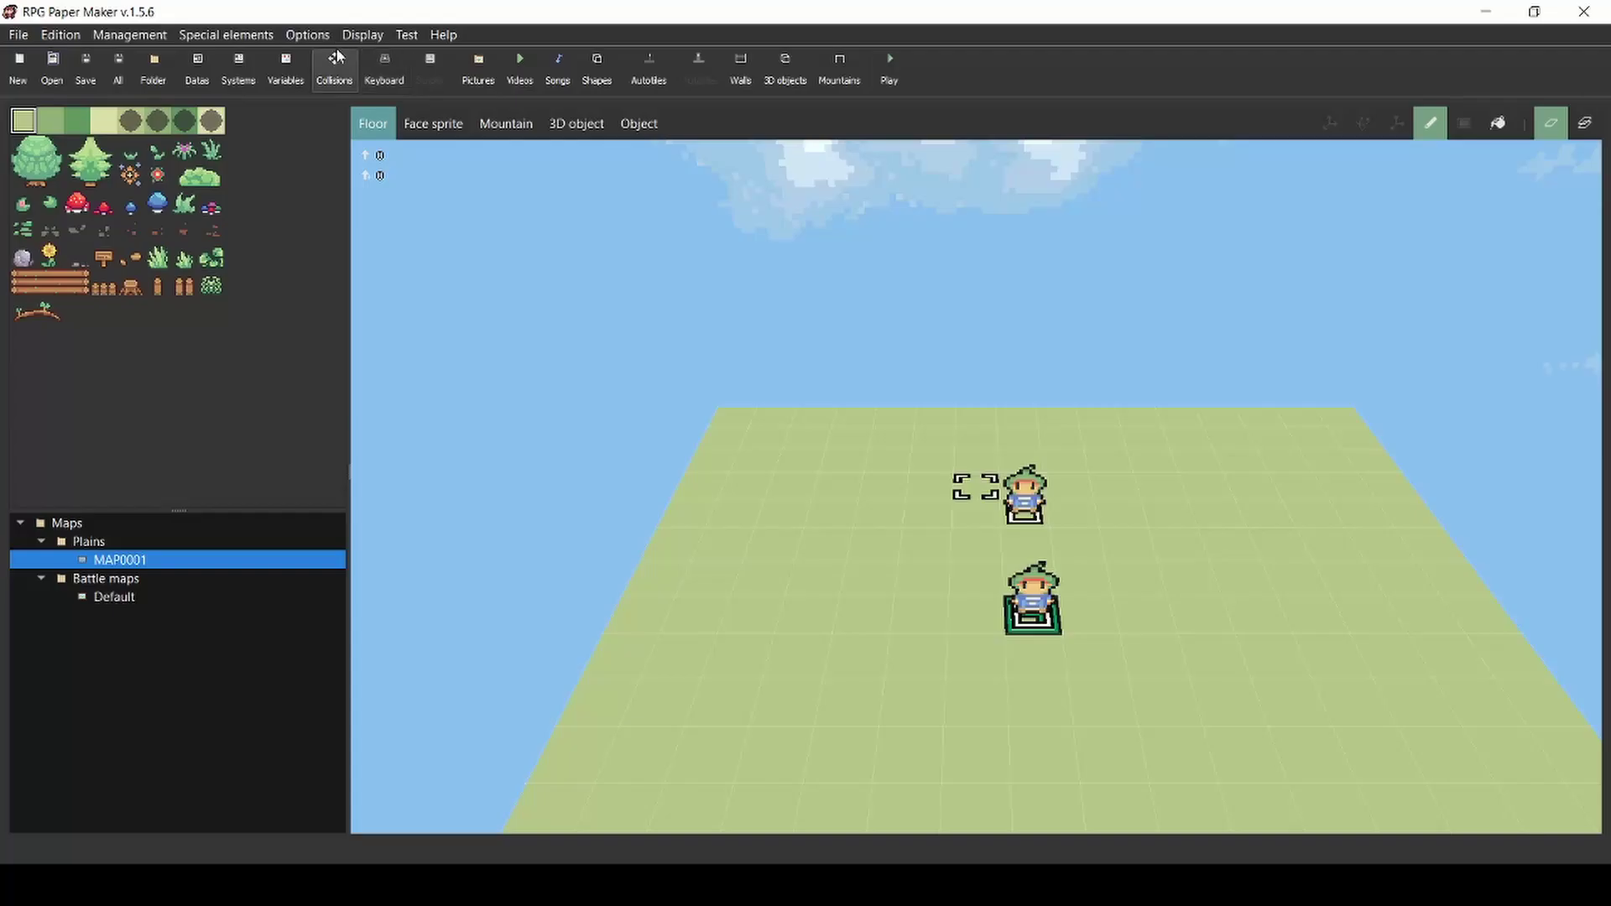
- Open the editor's language settings and close them again
click(307, 34)
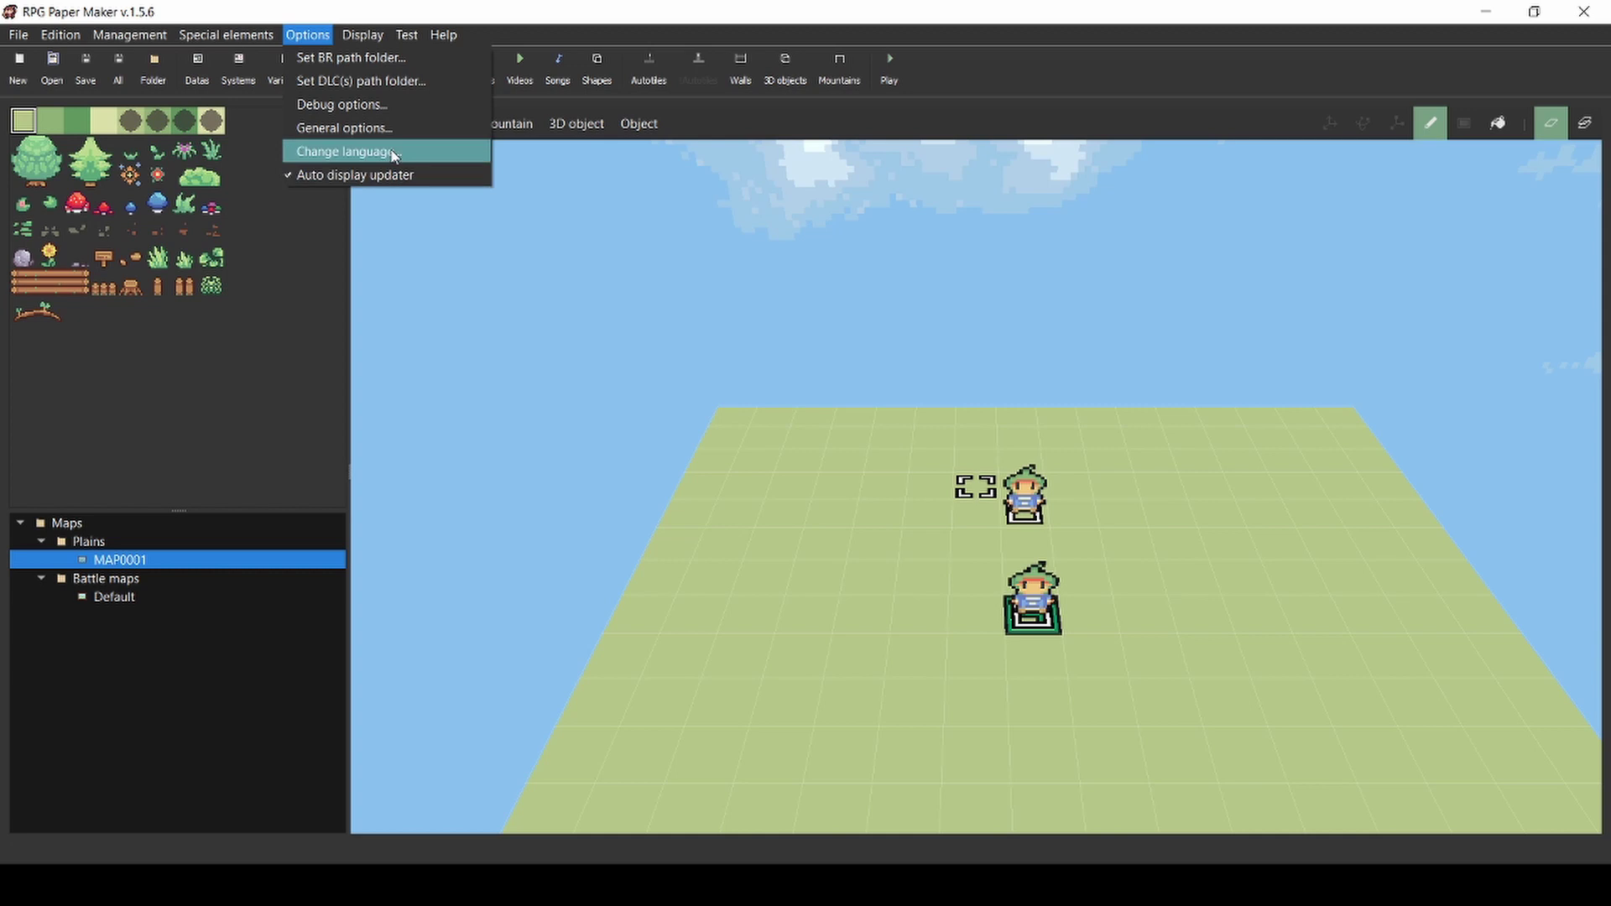
click(361, 151)
click(825, 417)
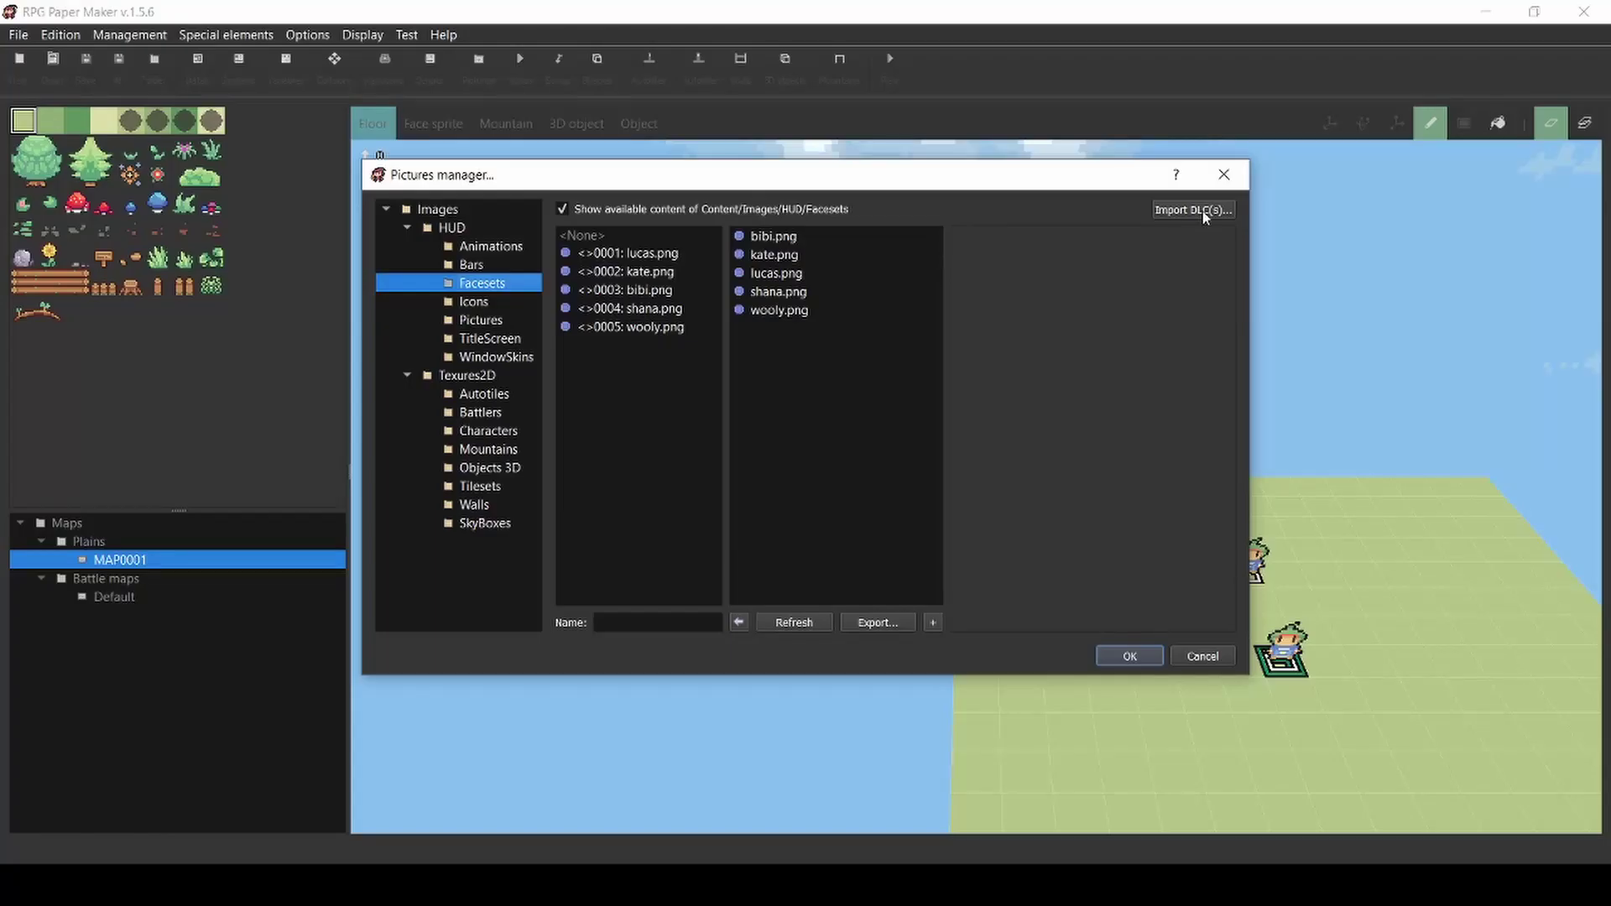
- Import the Fantastic DLC into the Facesets pictures, previewing bibi.png, and close the Pictures manager
click(1205, 213)
click(845, 448)
click(759, 236)
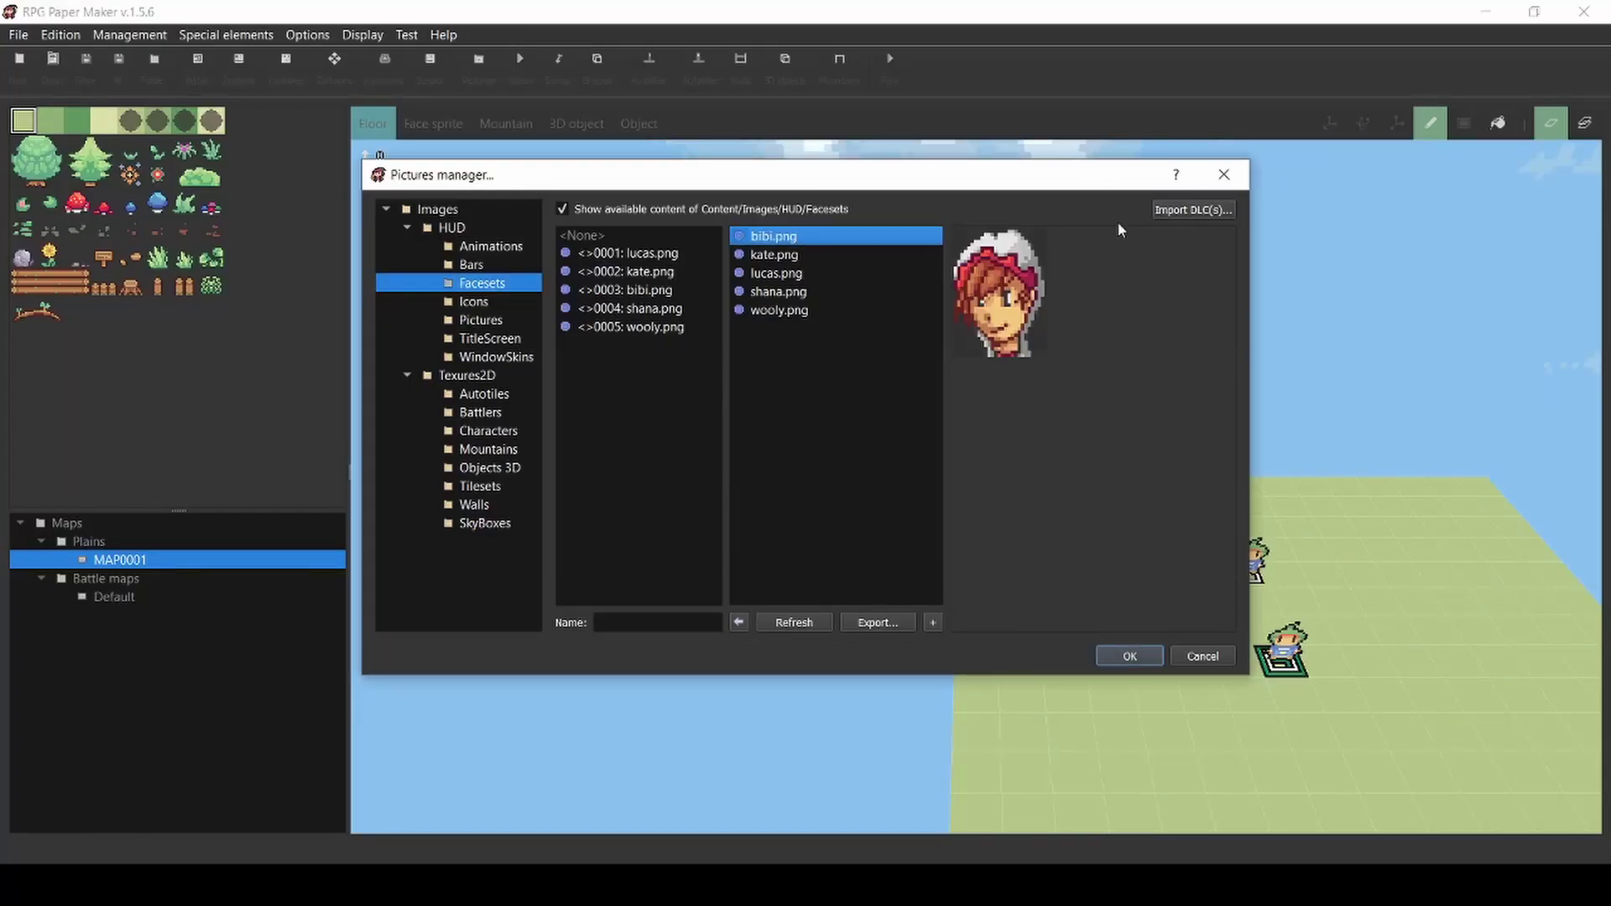
click(1198, 211)
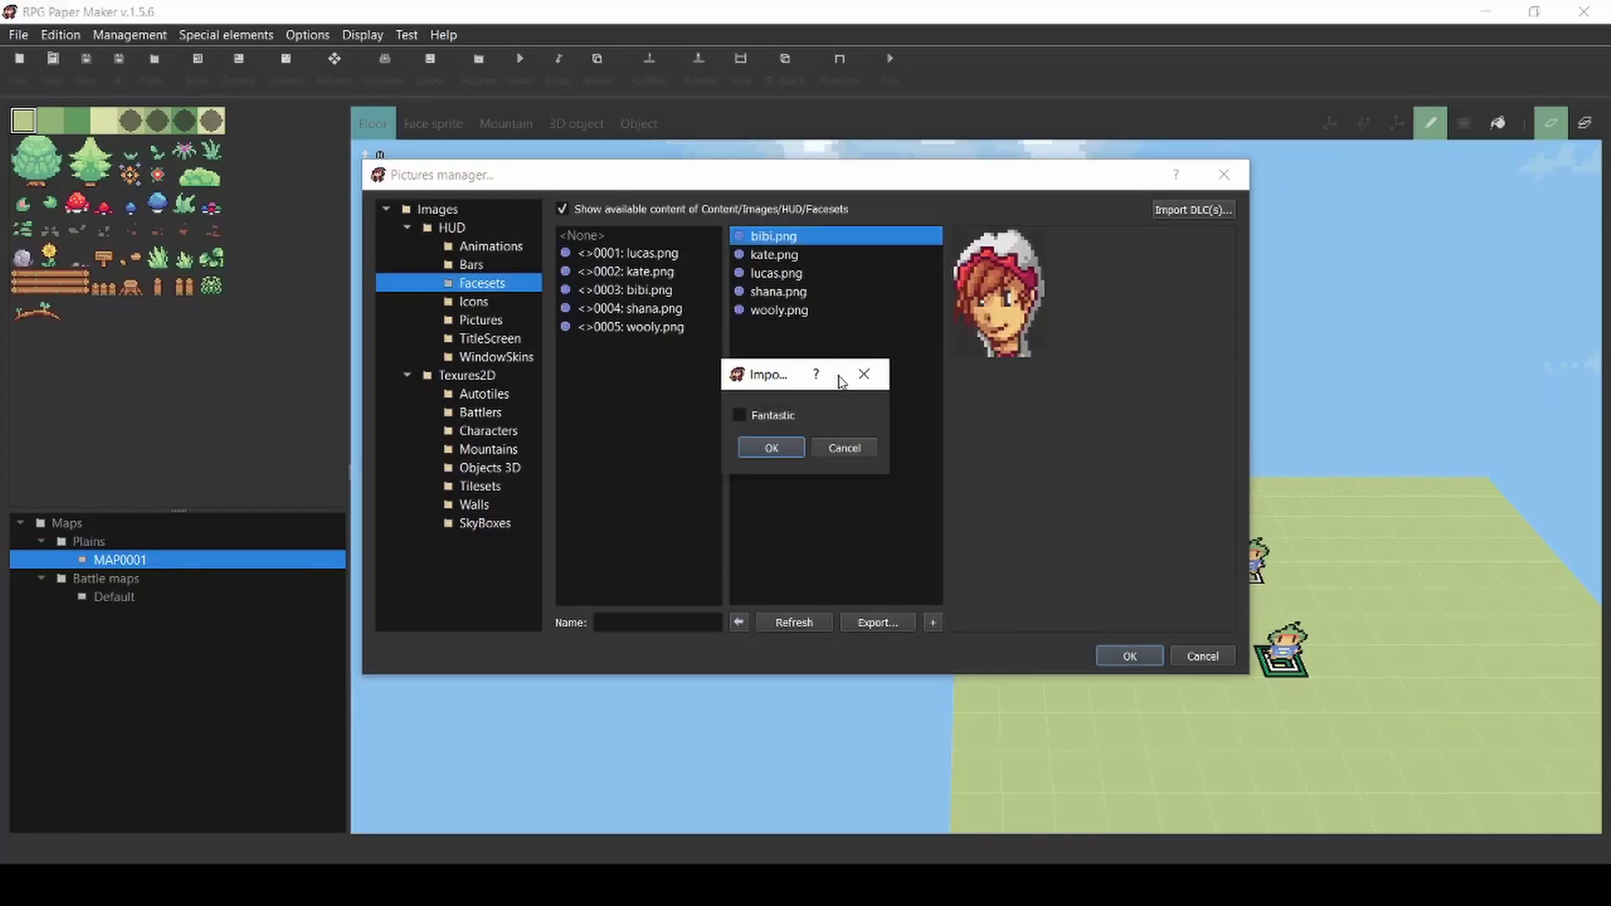
click(771, 448)
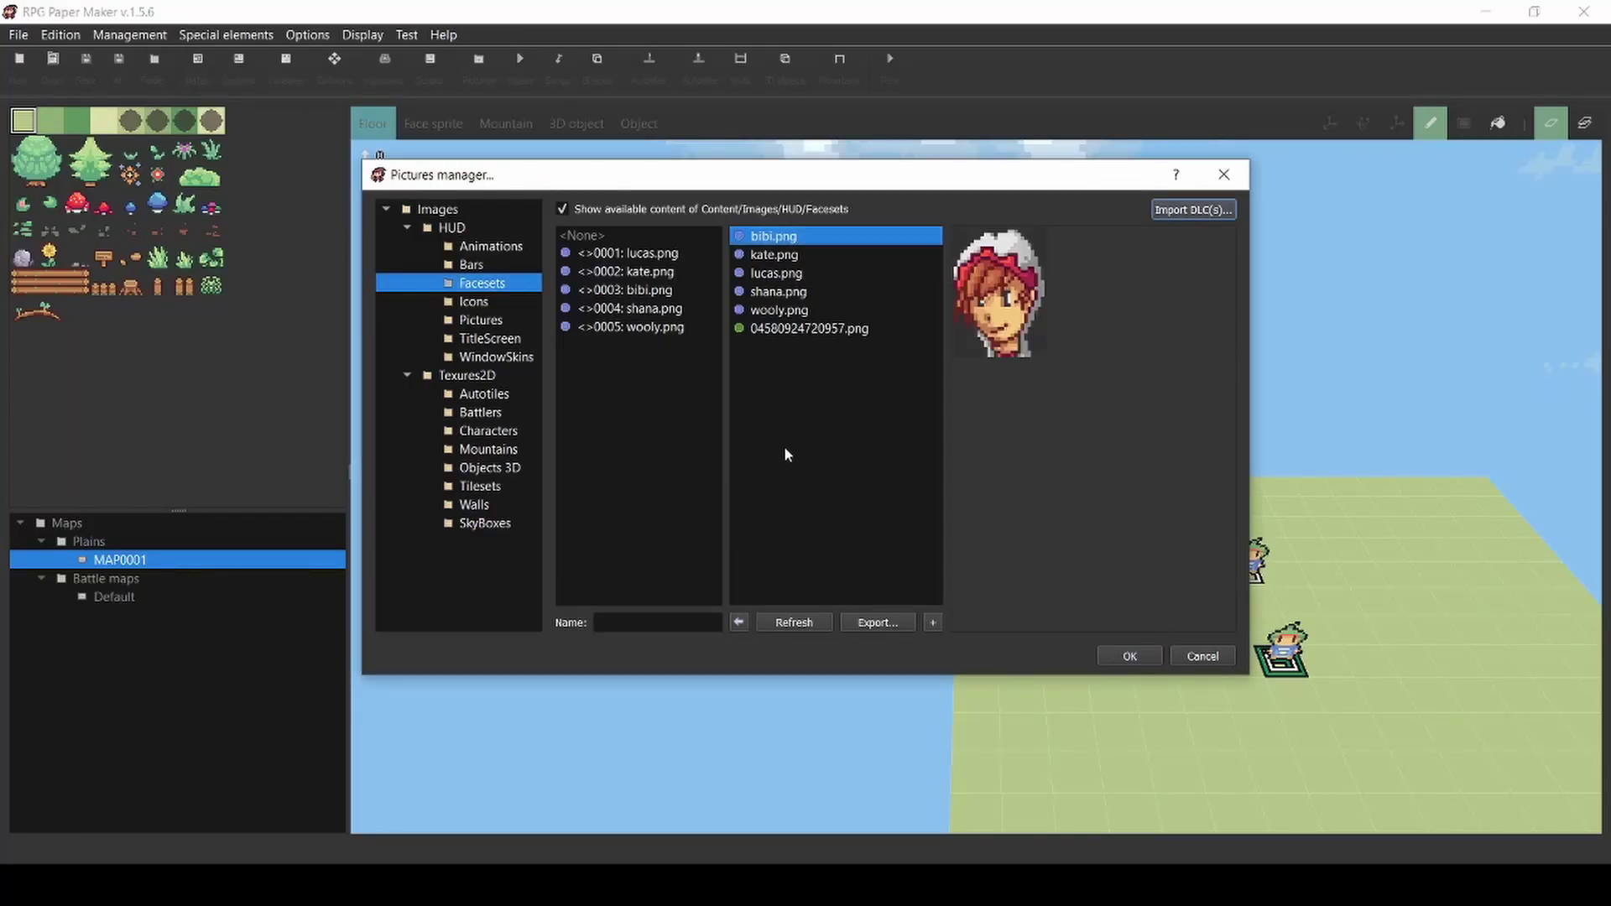
click(1202, 656)
- Open the setting for the DLC path folder
click(307, 35)
click(344, 79)
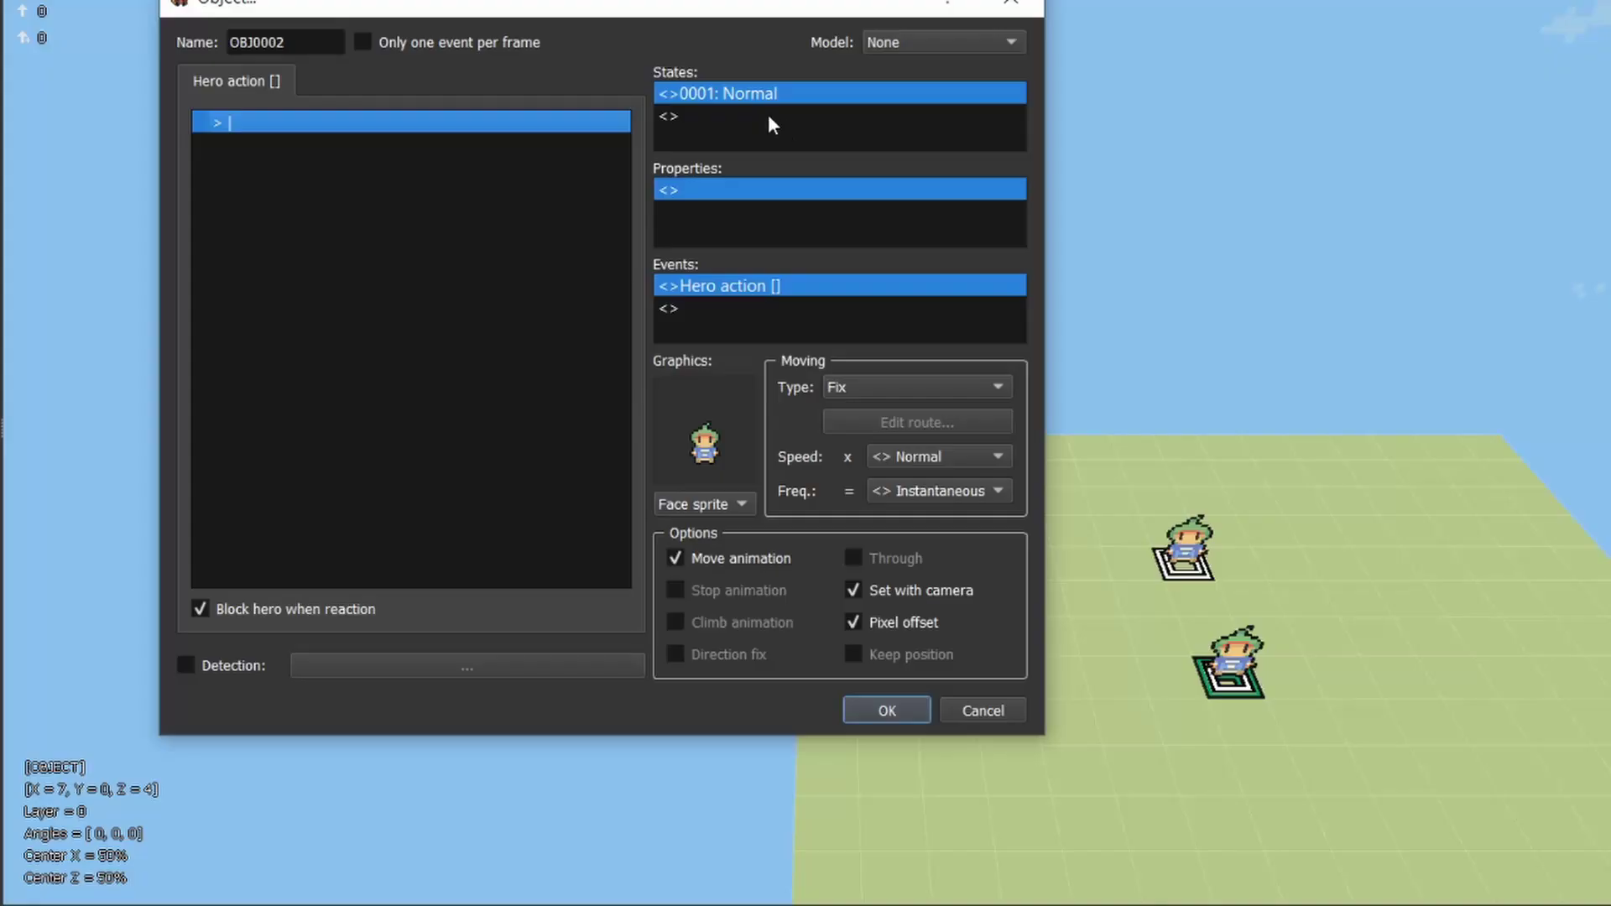
- Try to add a second Normal state to the object OBJ0002
double_click(739, 114)
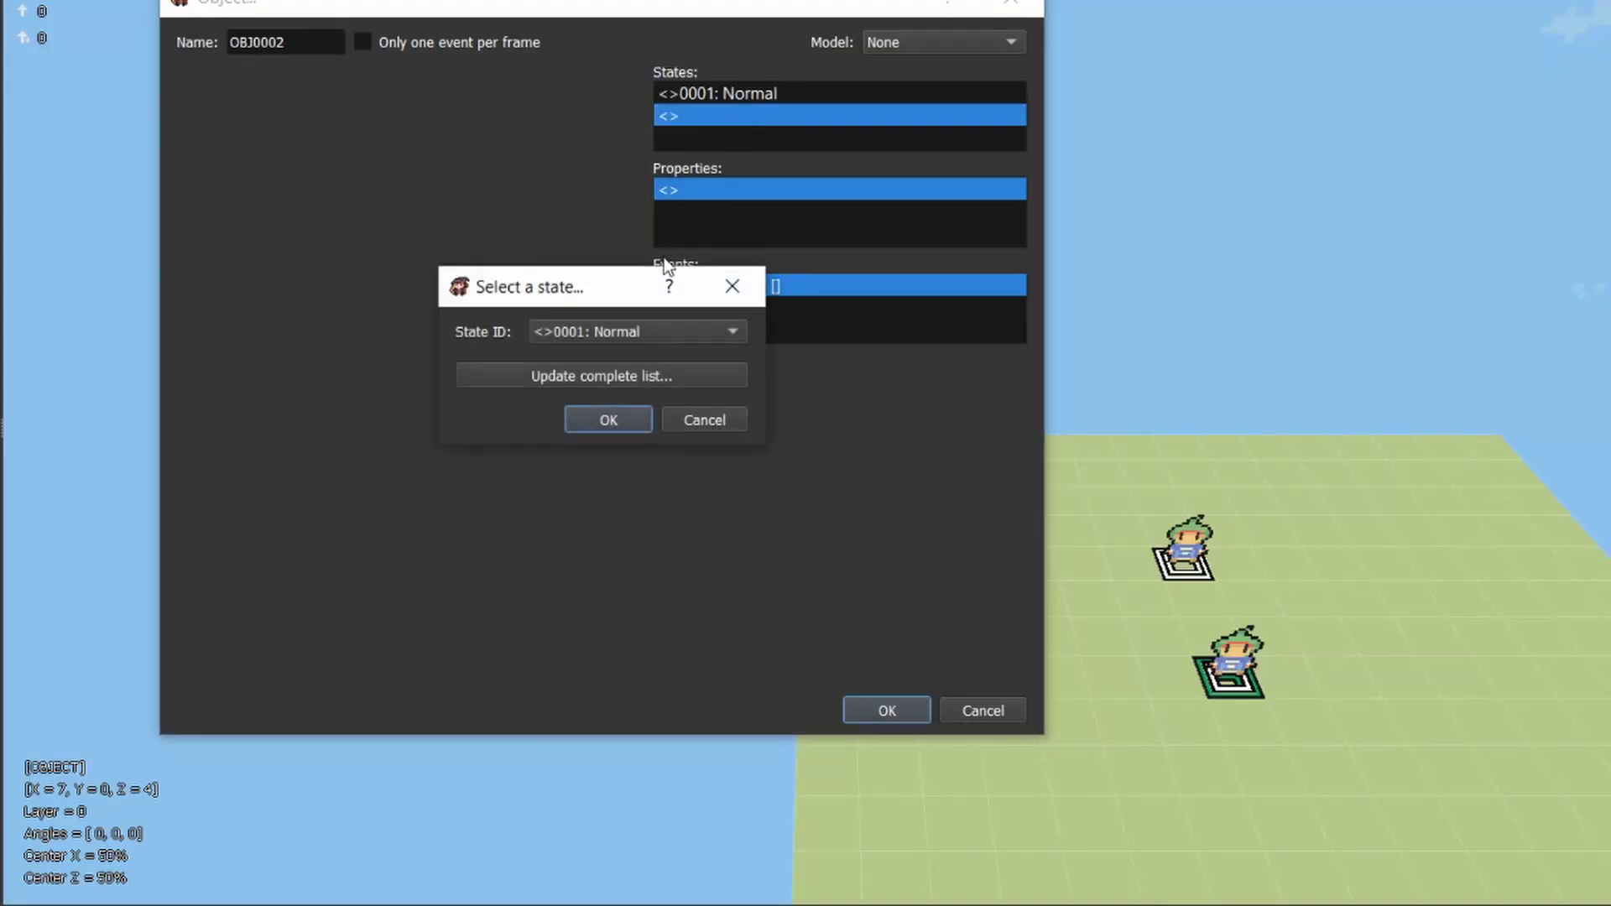
click(626, 423)
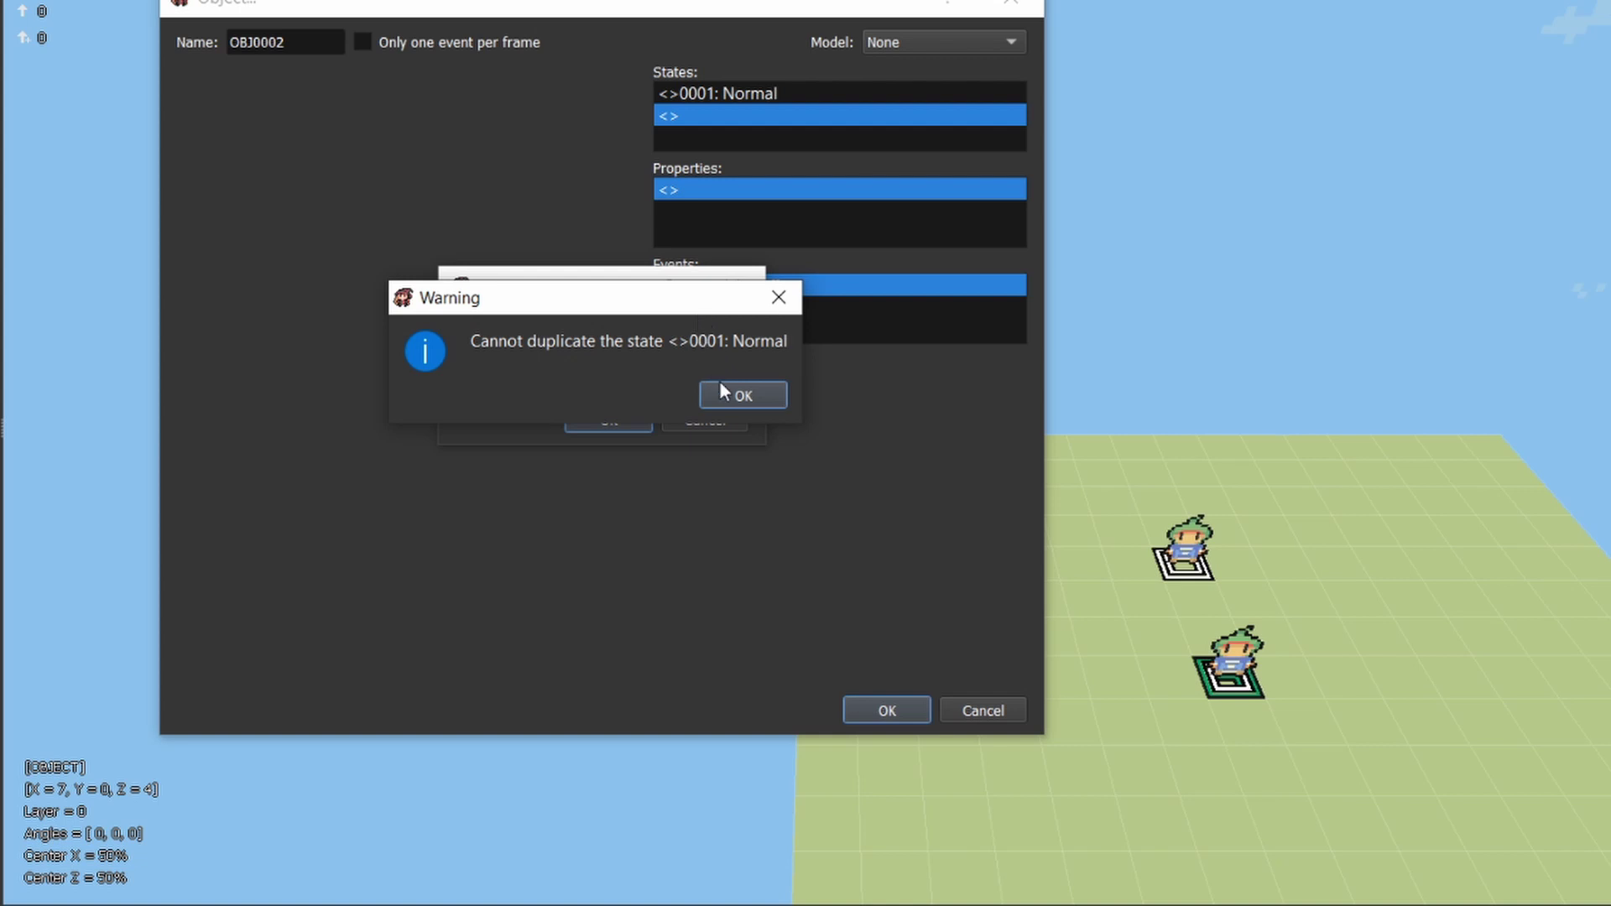
click(737, 395)
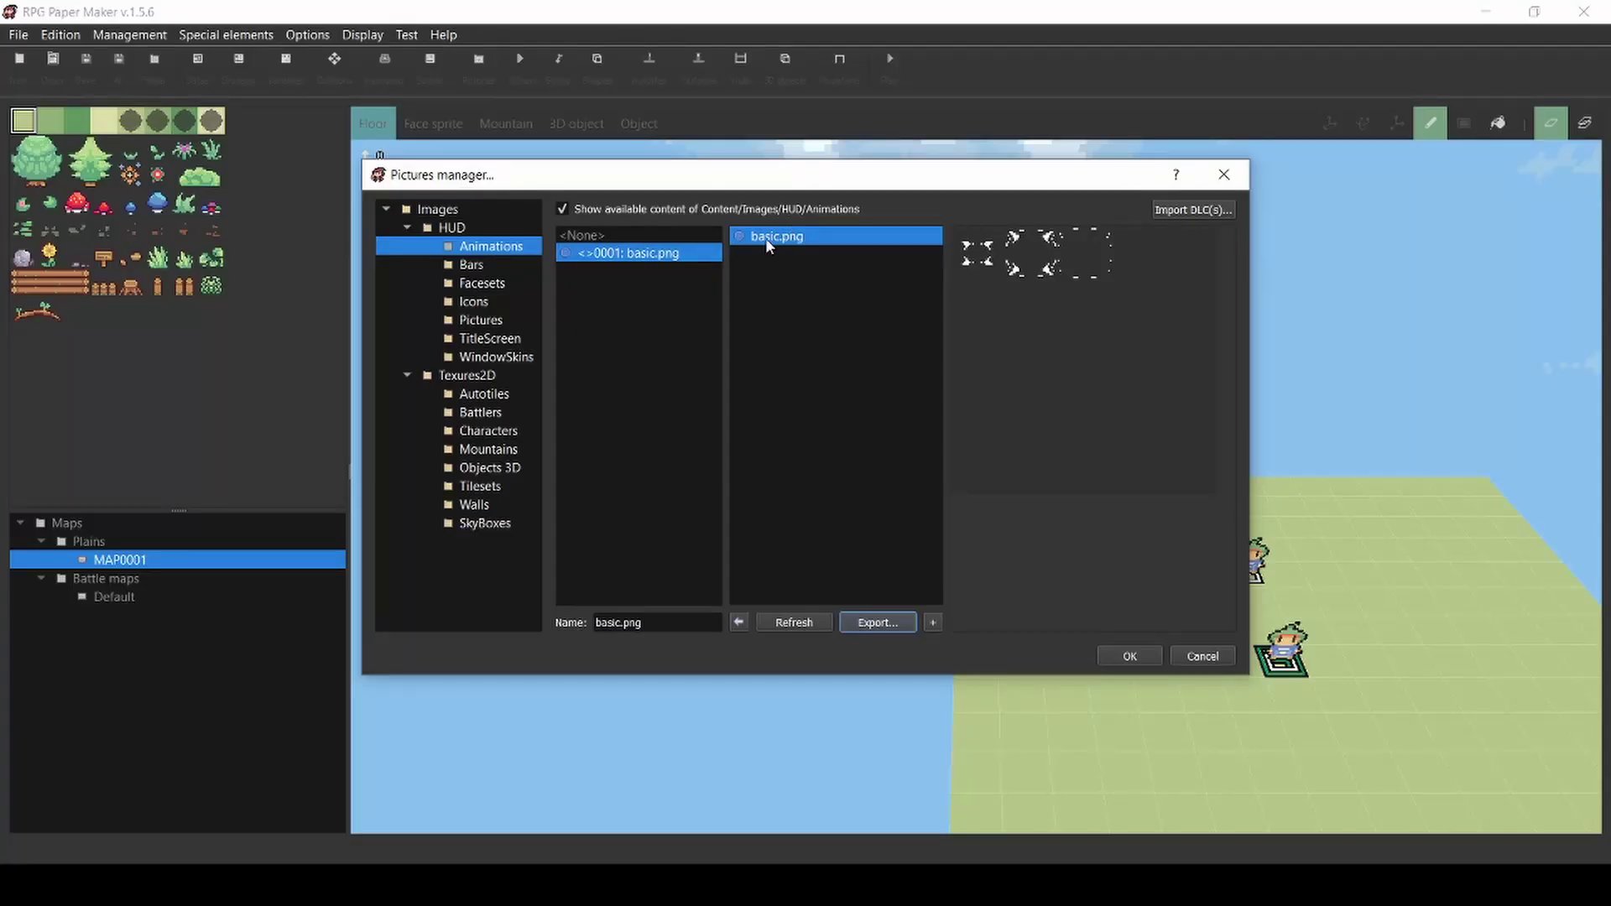
- Export basic.png from the available HUD animations content in the Pictures manager
click(765, 239)
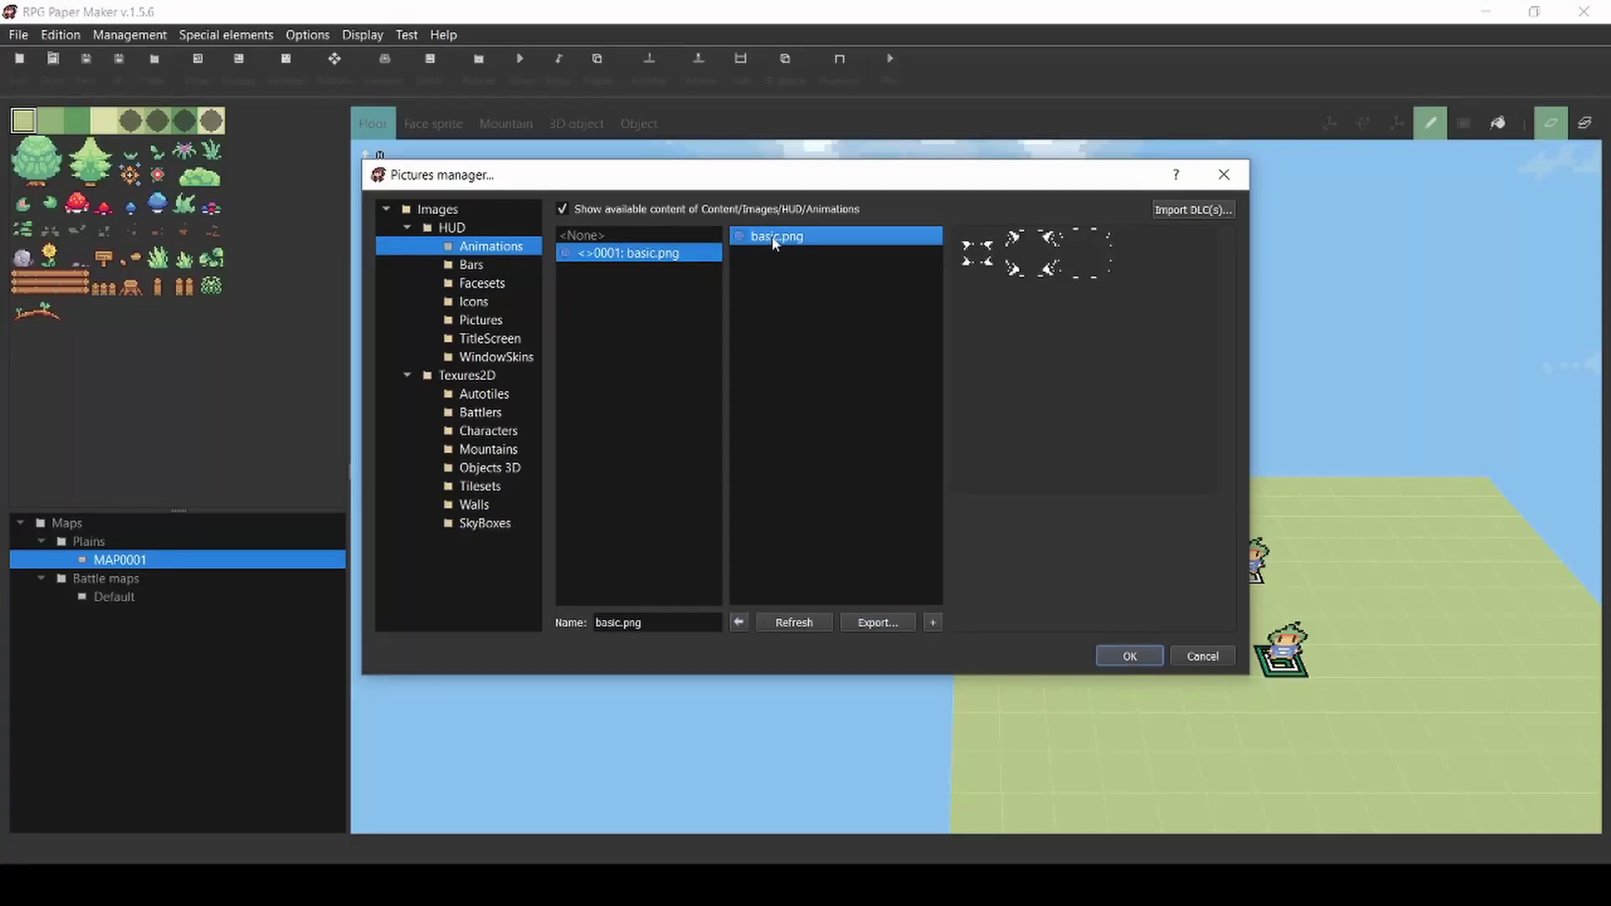
click(890, 622)
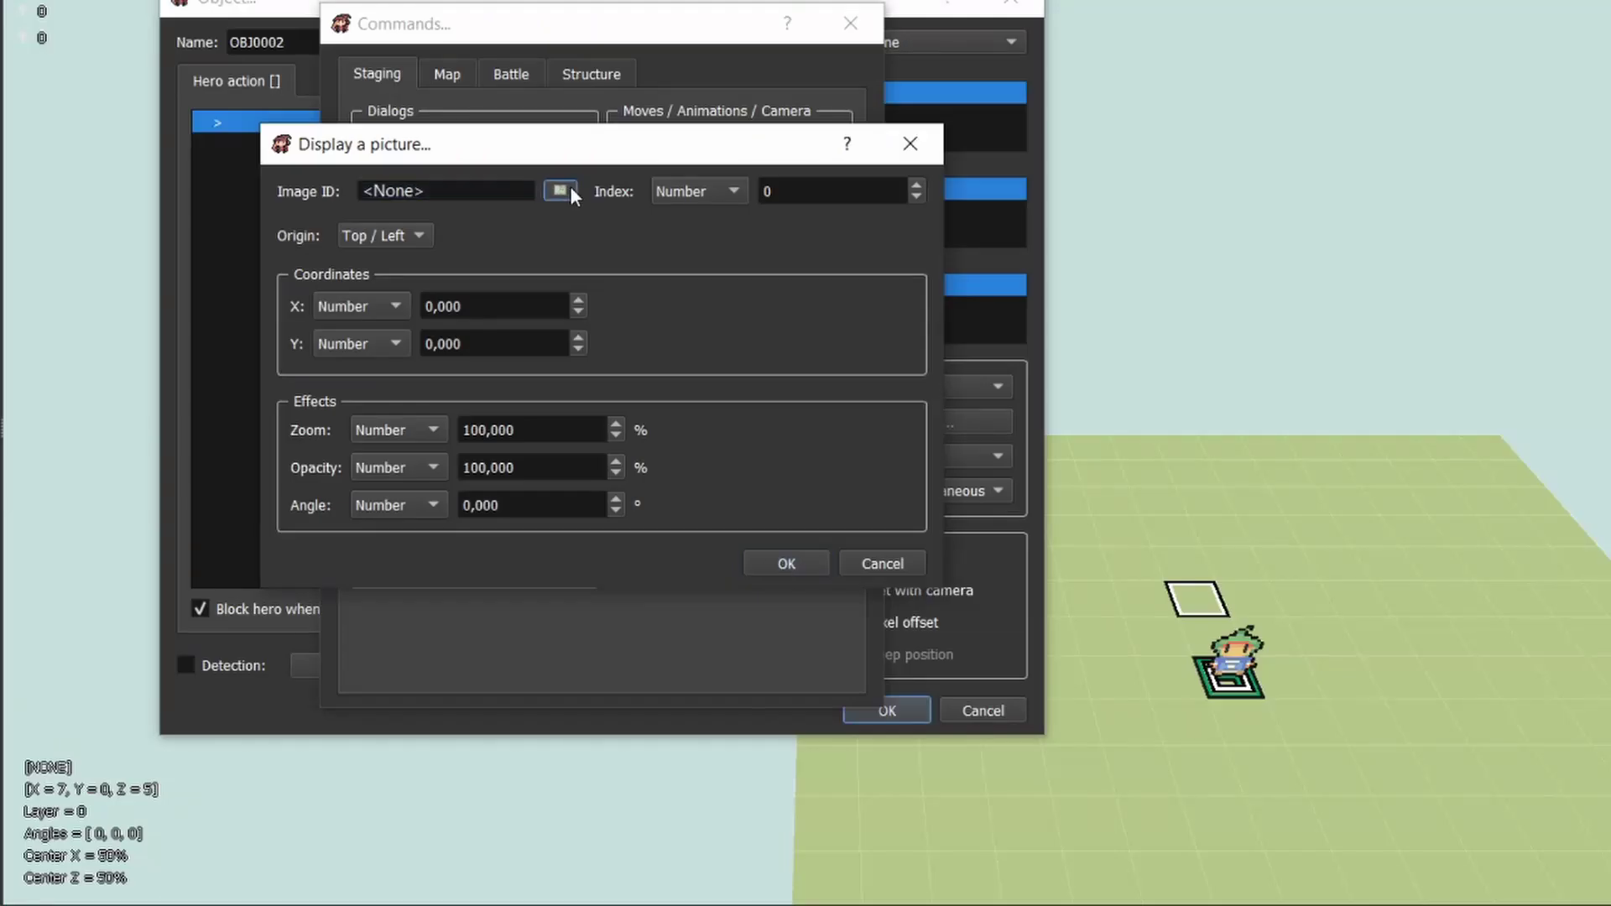
- Enable selecting the picture by ID for the Display a picture command and open the choices for its value type
click(569, 189)
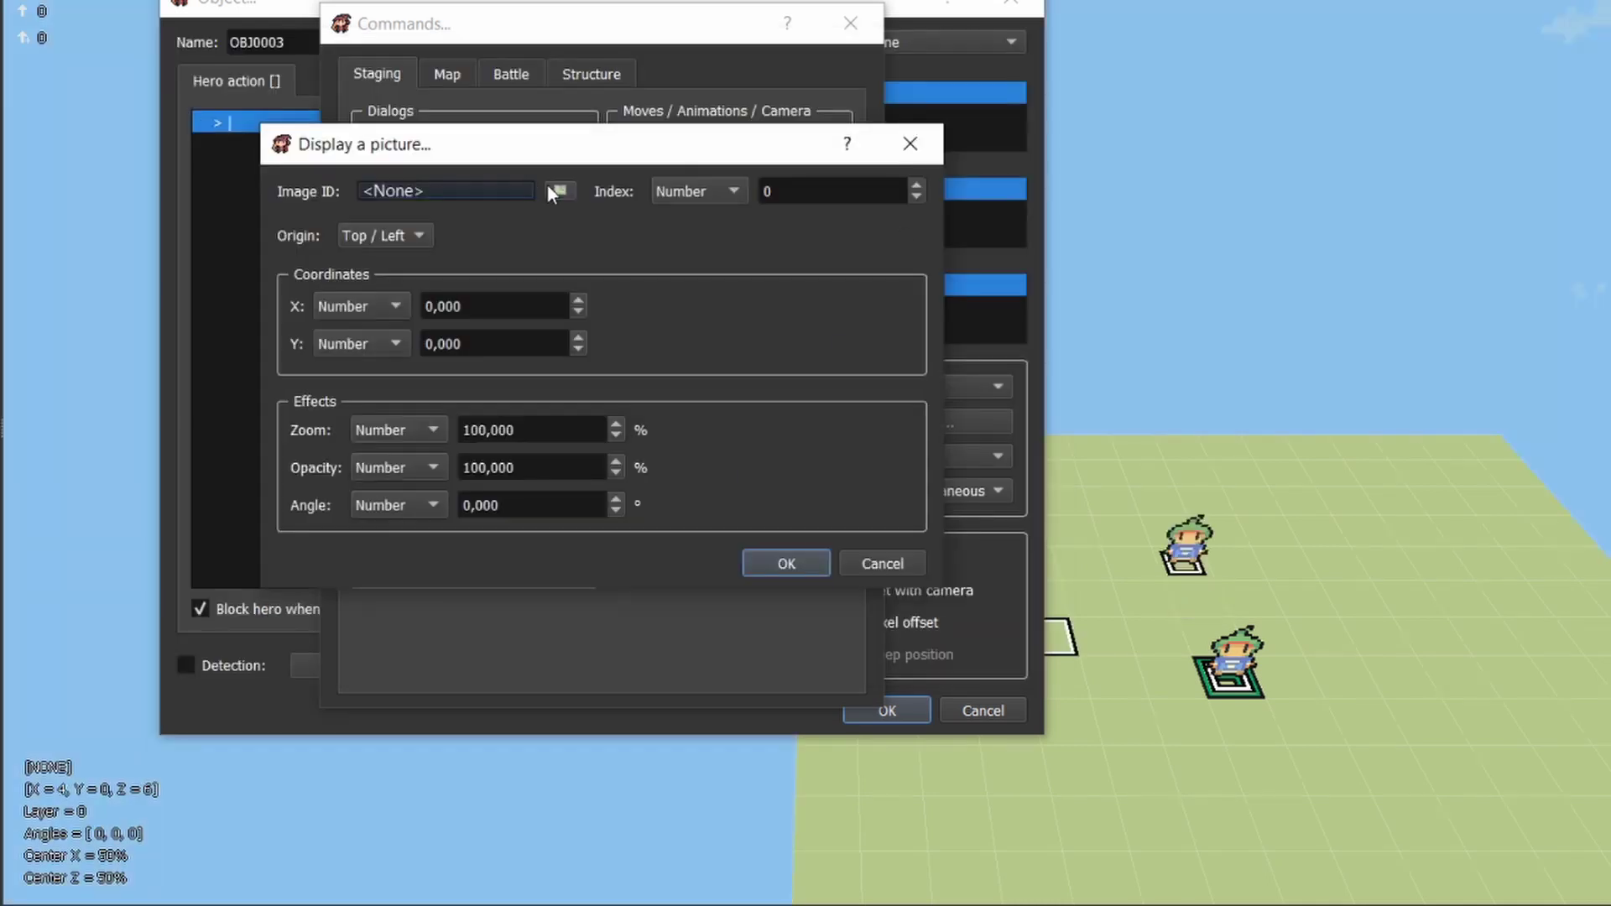
click(562, 191)
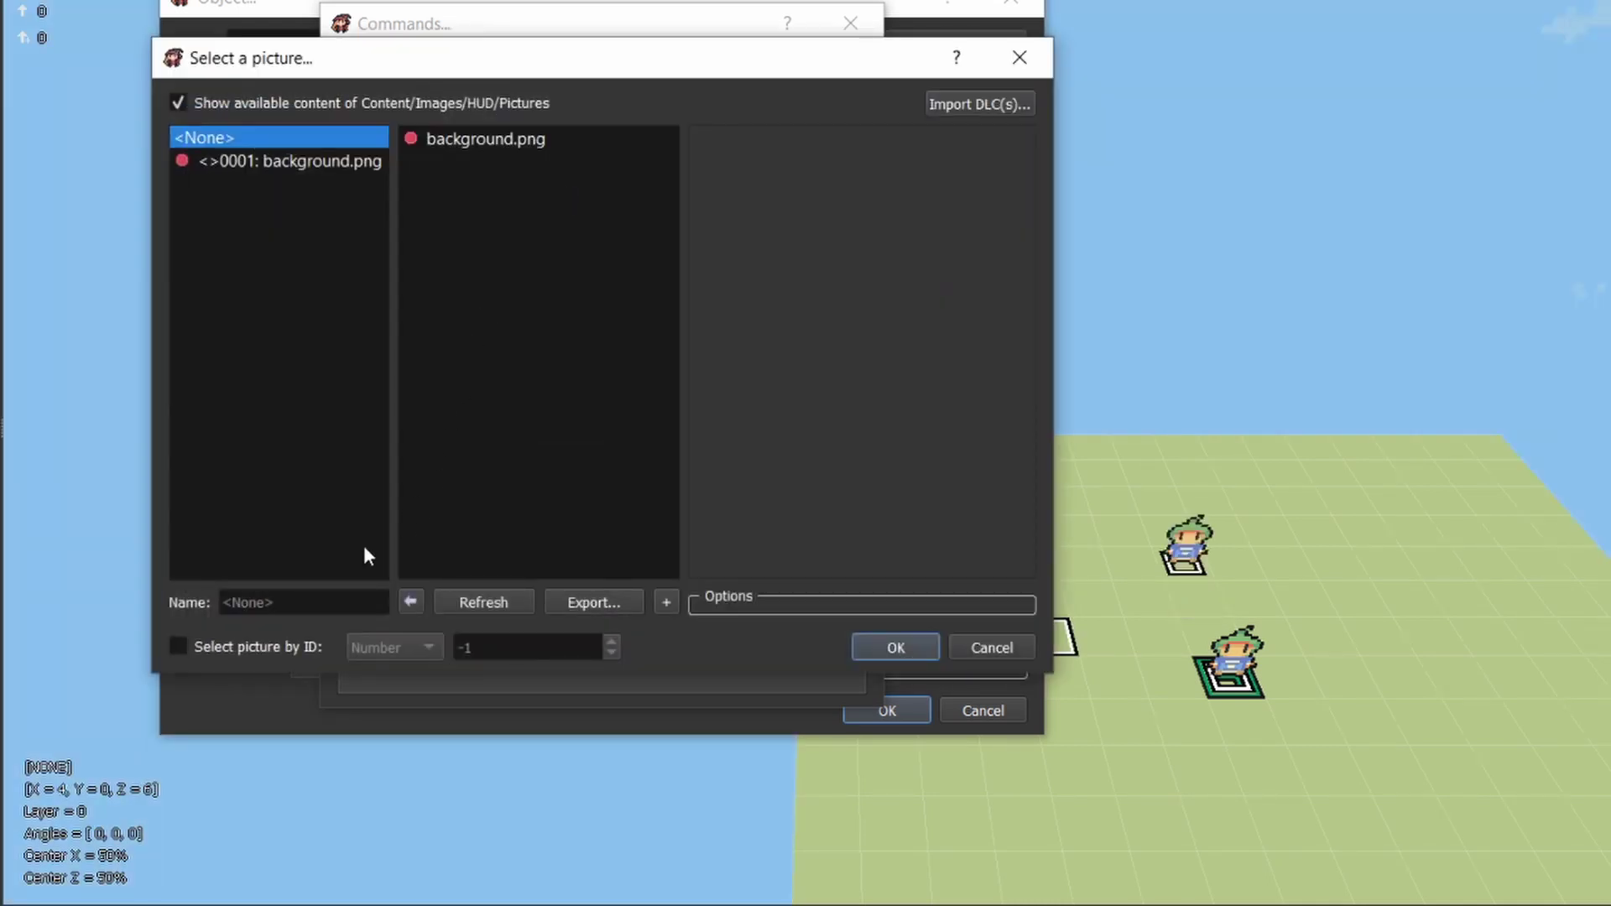
click(266, 647)
click(411, 656)
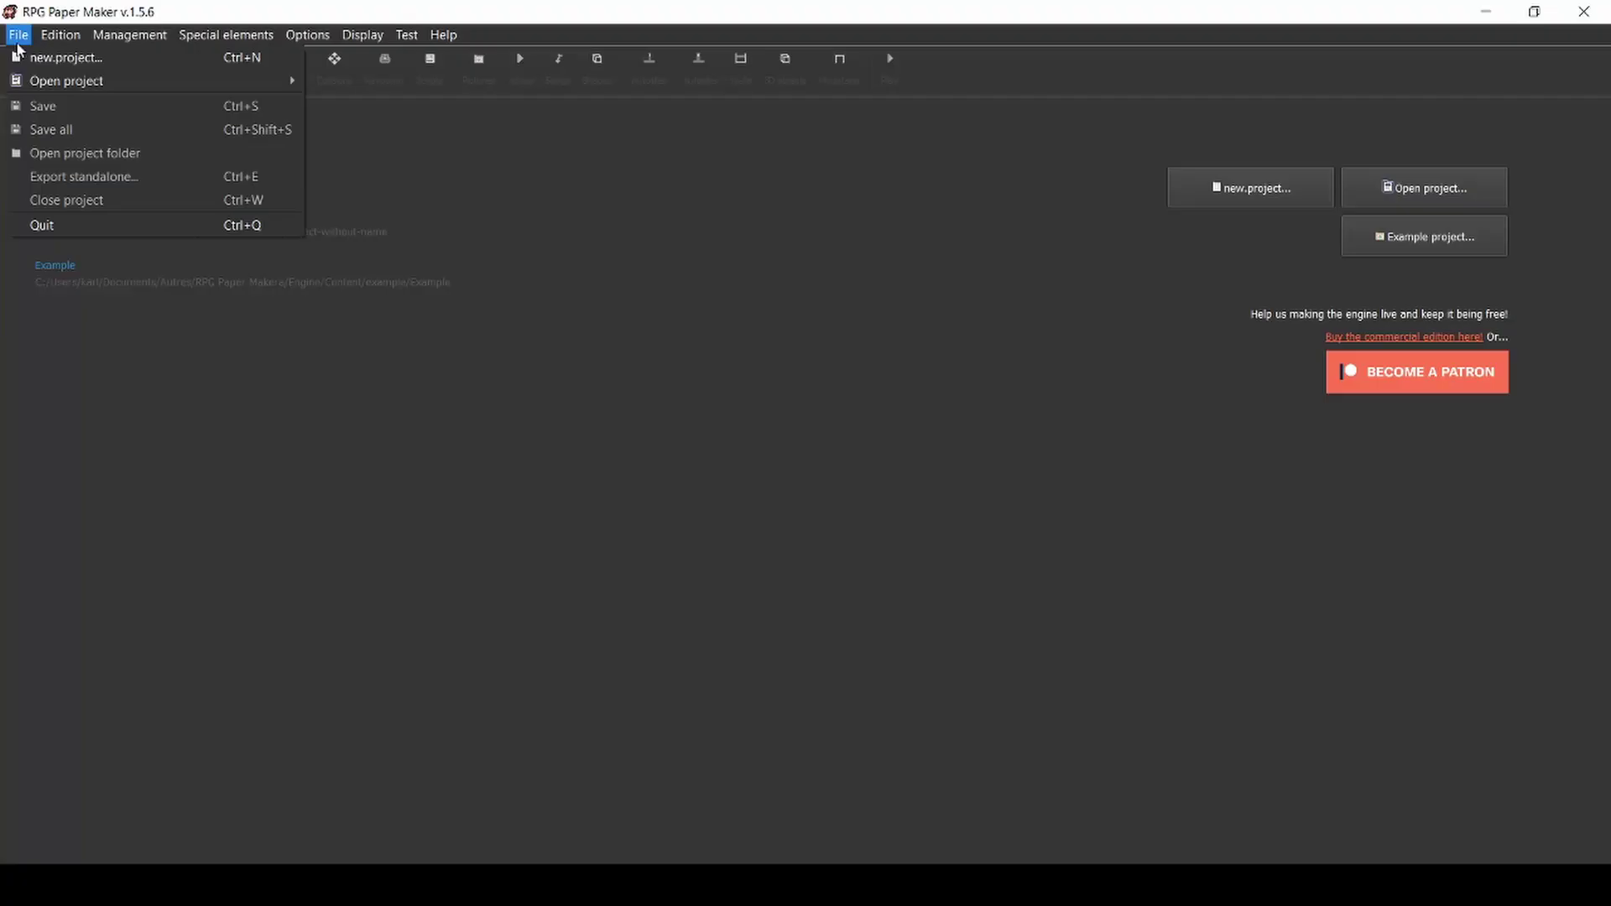
- Start creating a new project
click(64, 58)
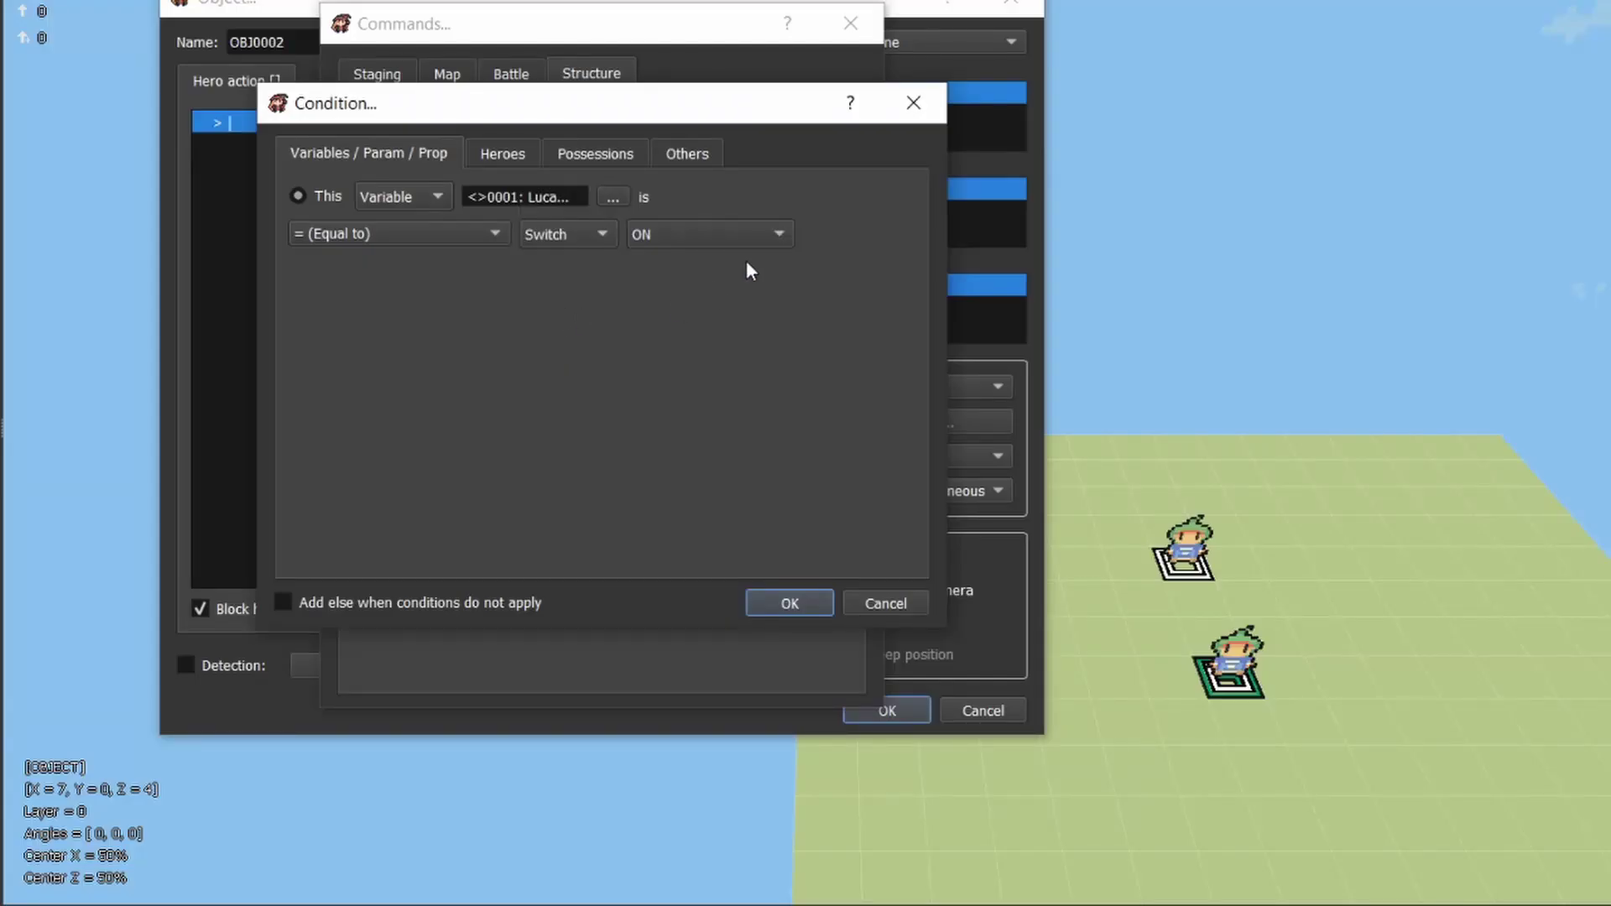
- Try changing the switch value compared with the variable in the condition, and discard the condition
click(706, 235)
click(662, 259)
click(899, 612)
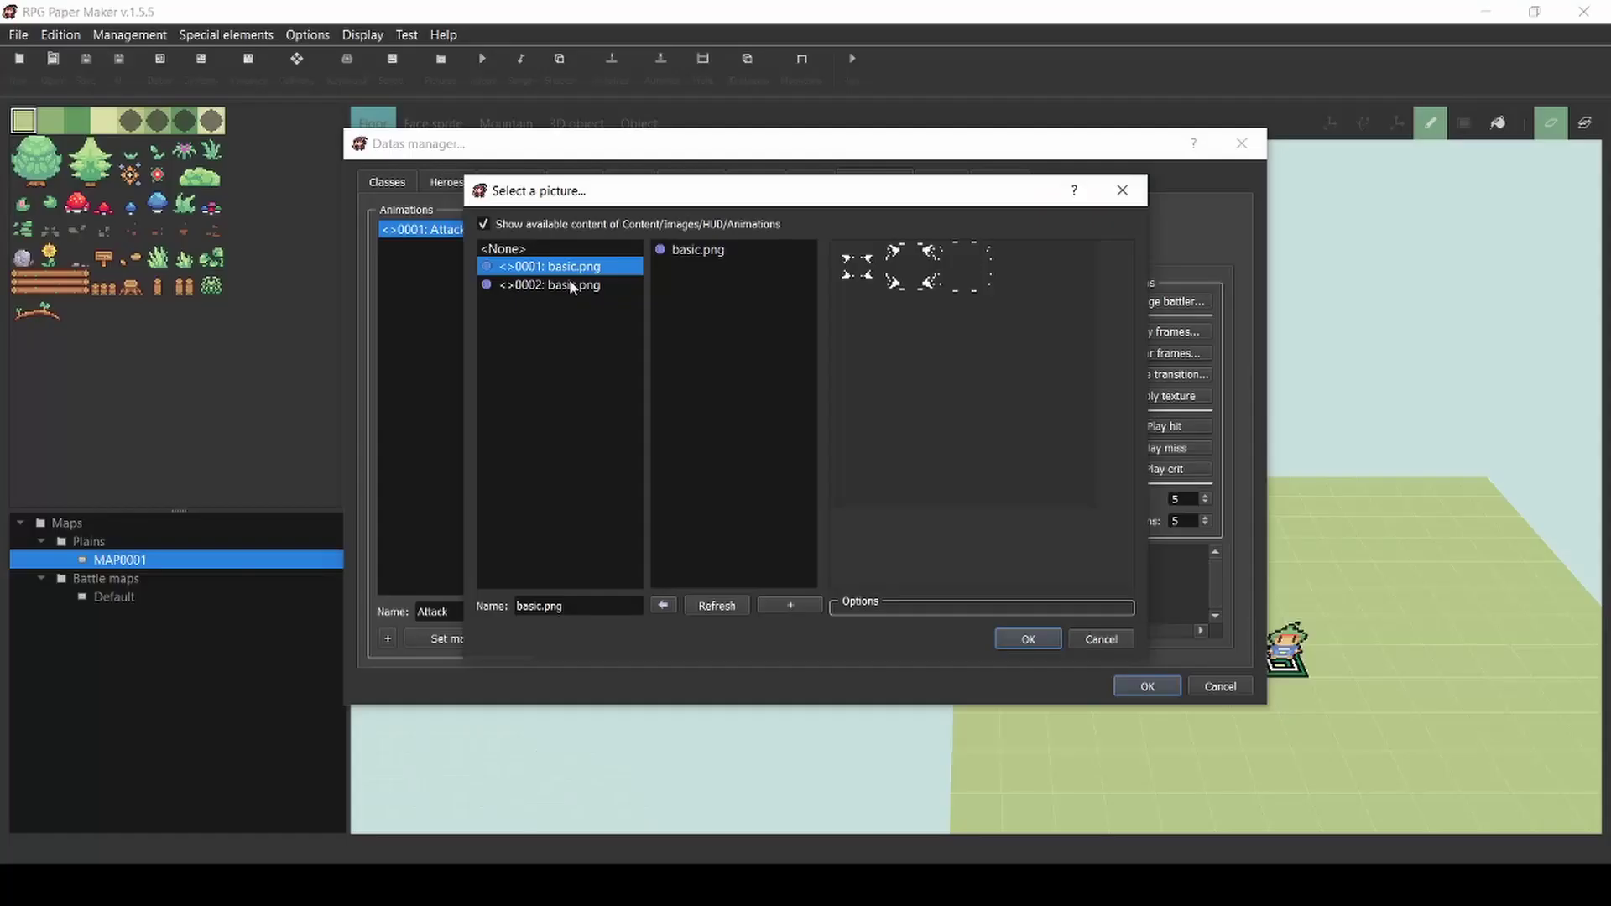
- Assign picture 0002 basic.png to the Attack animation, view the tilesets, and accept the data changes
key(Down)
click(1015, 641)
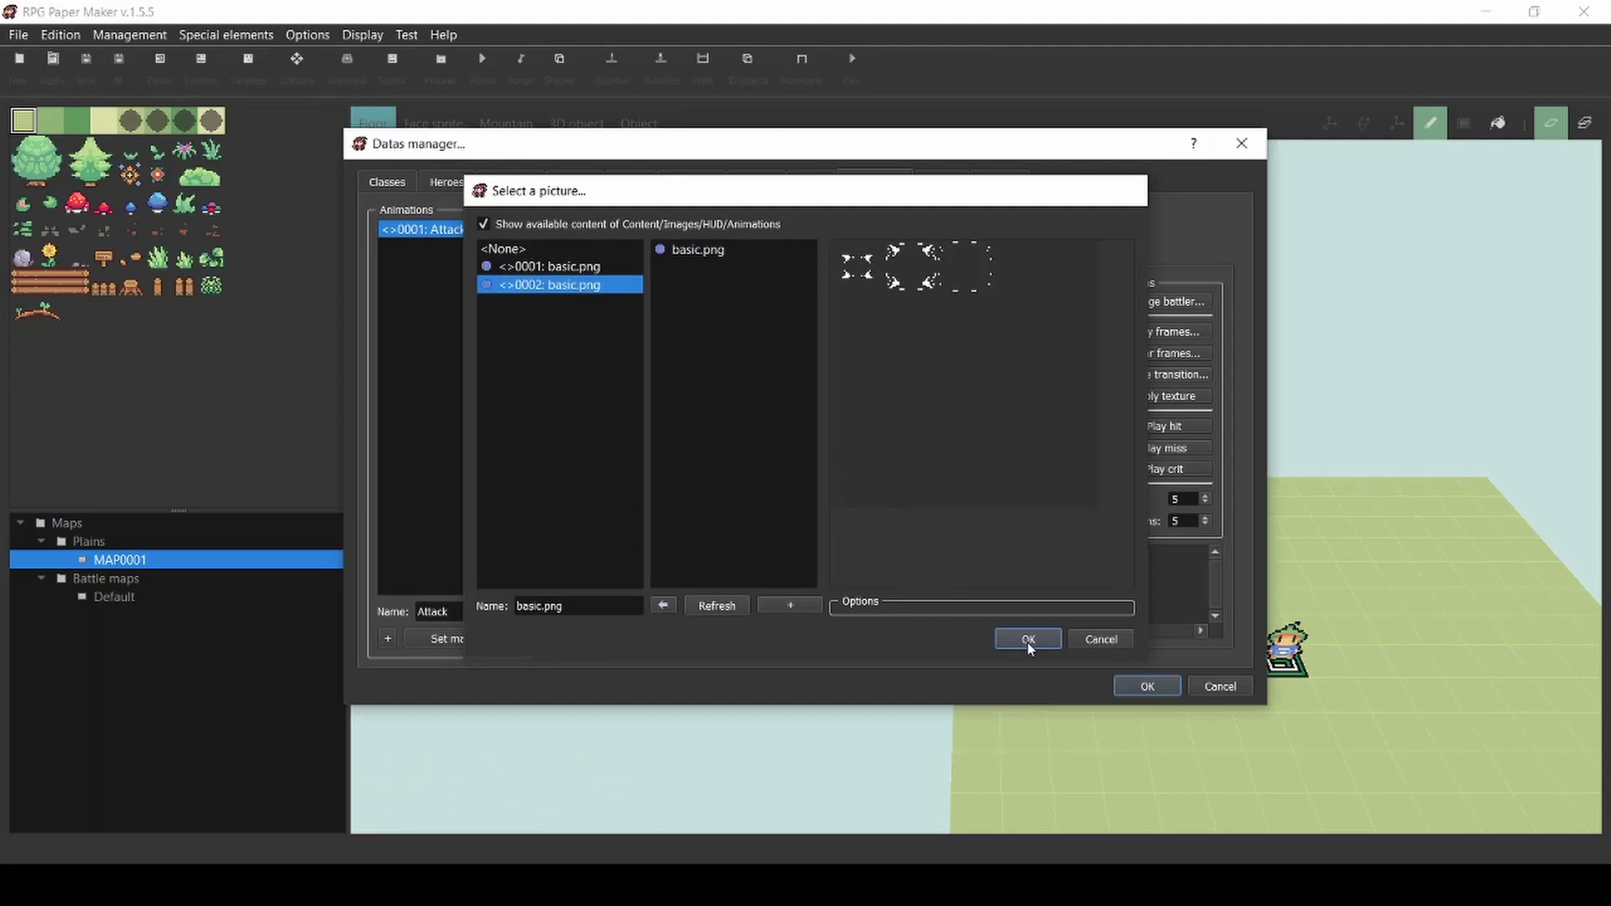
click(1007, 182)
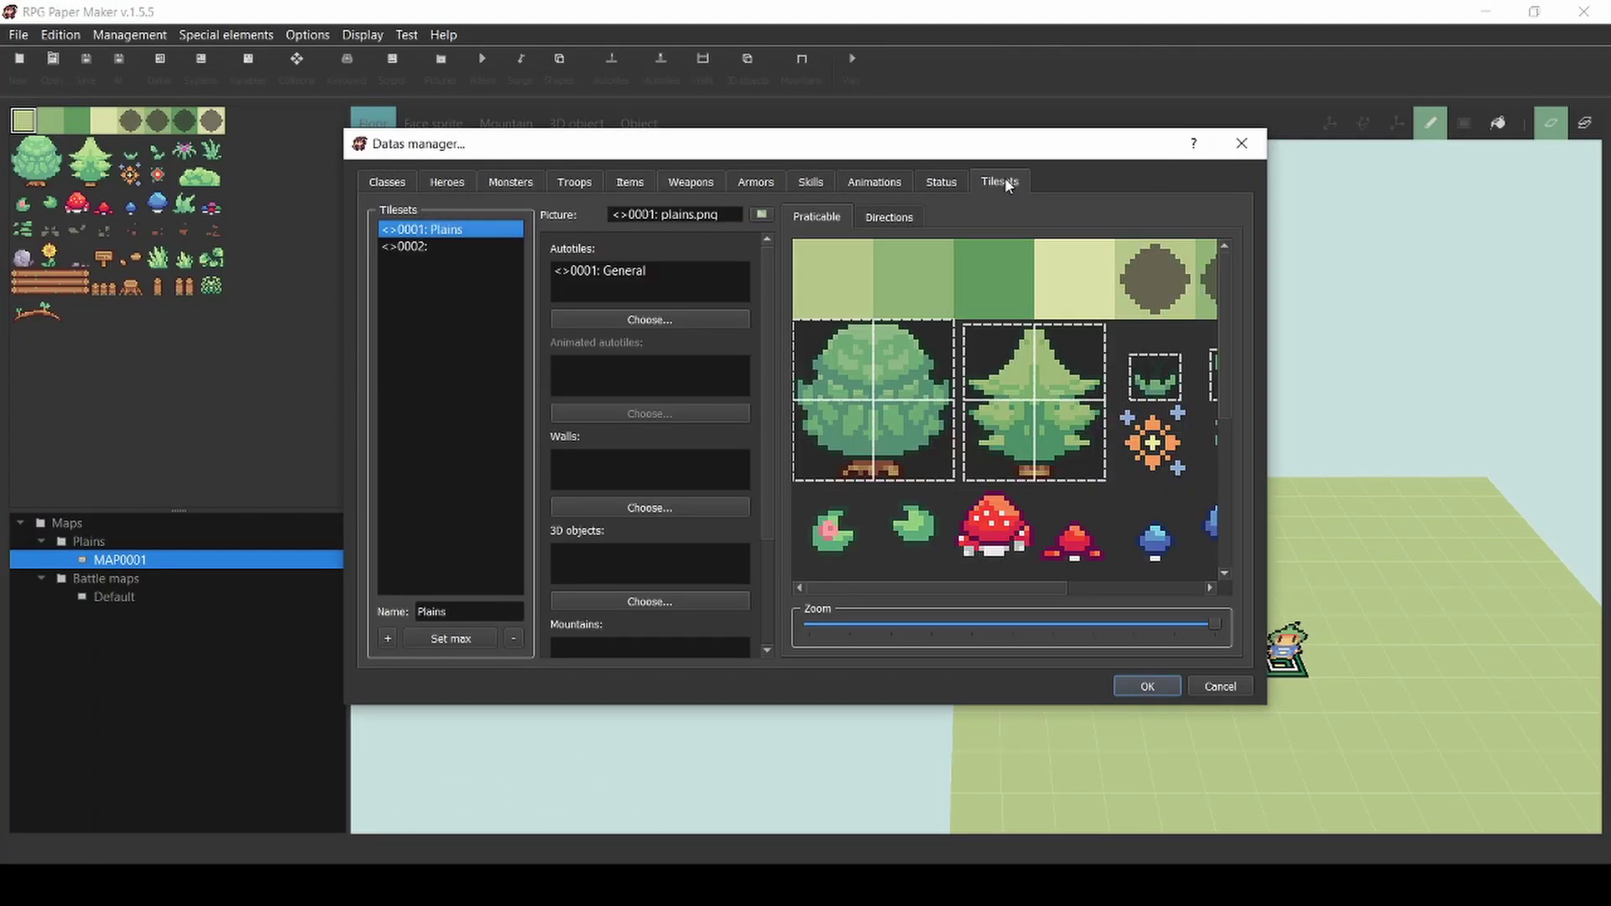
click(1144, 686)
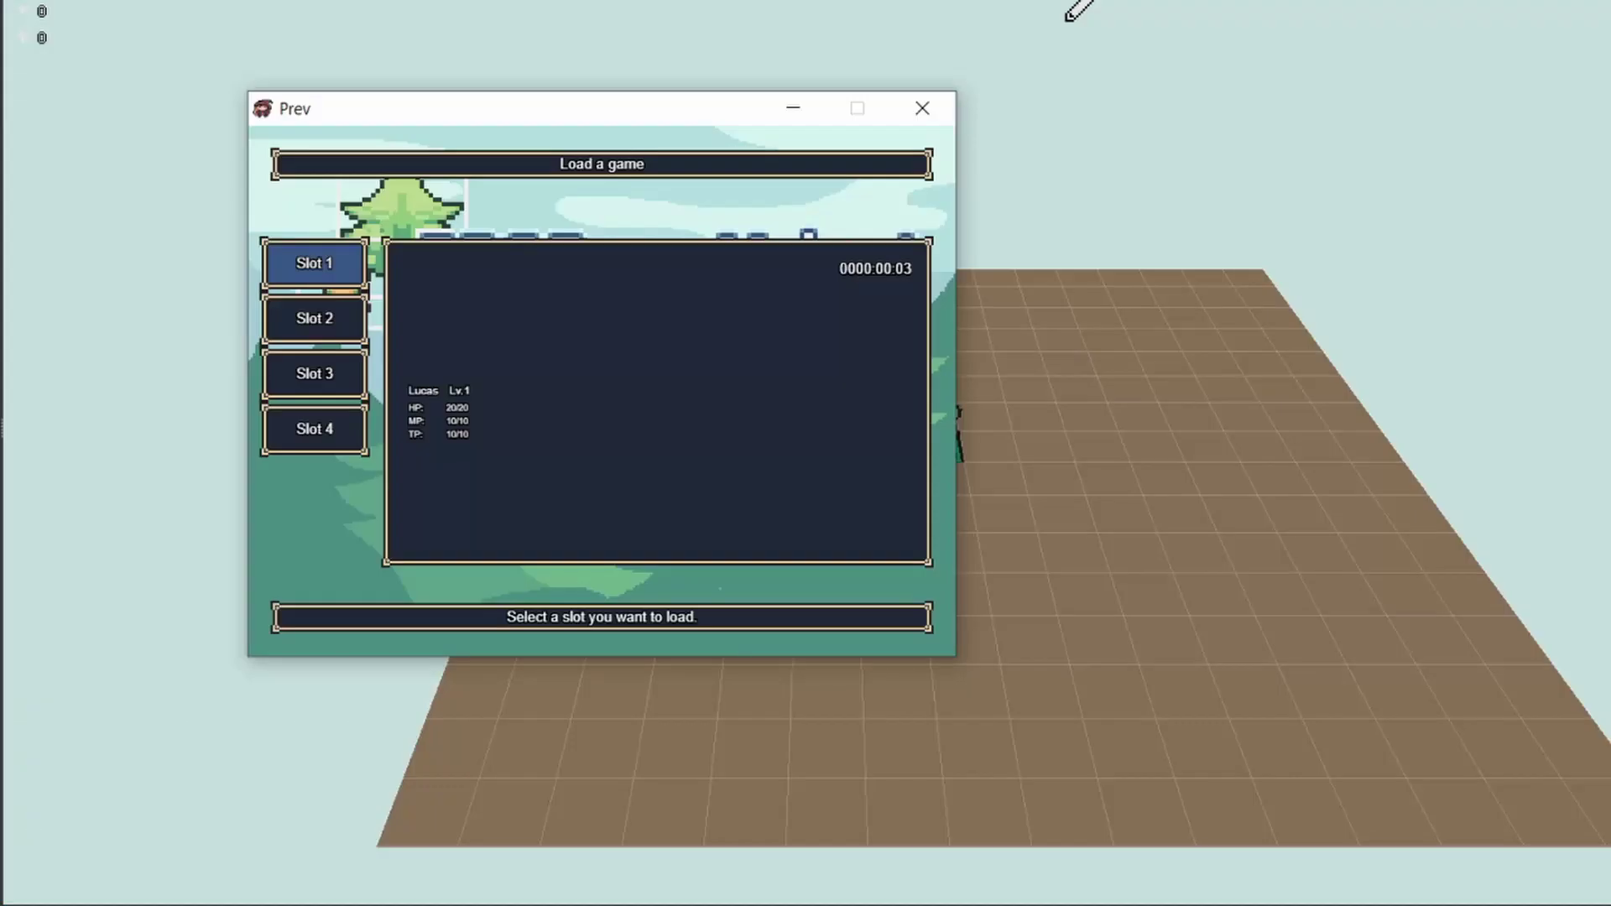
- Load the saved game in slot 1 of the test game and dismiss the error dialogs
key(Return)
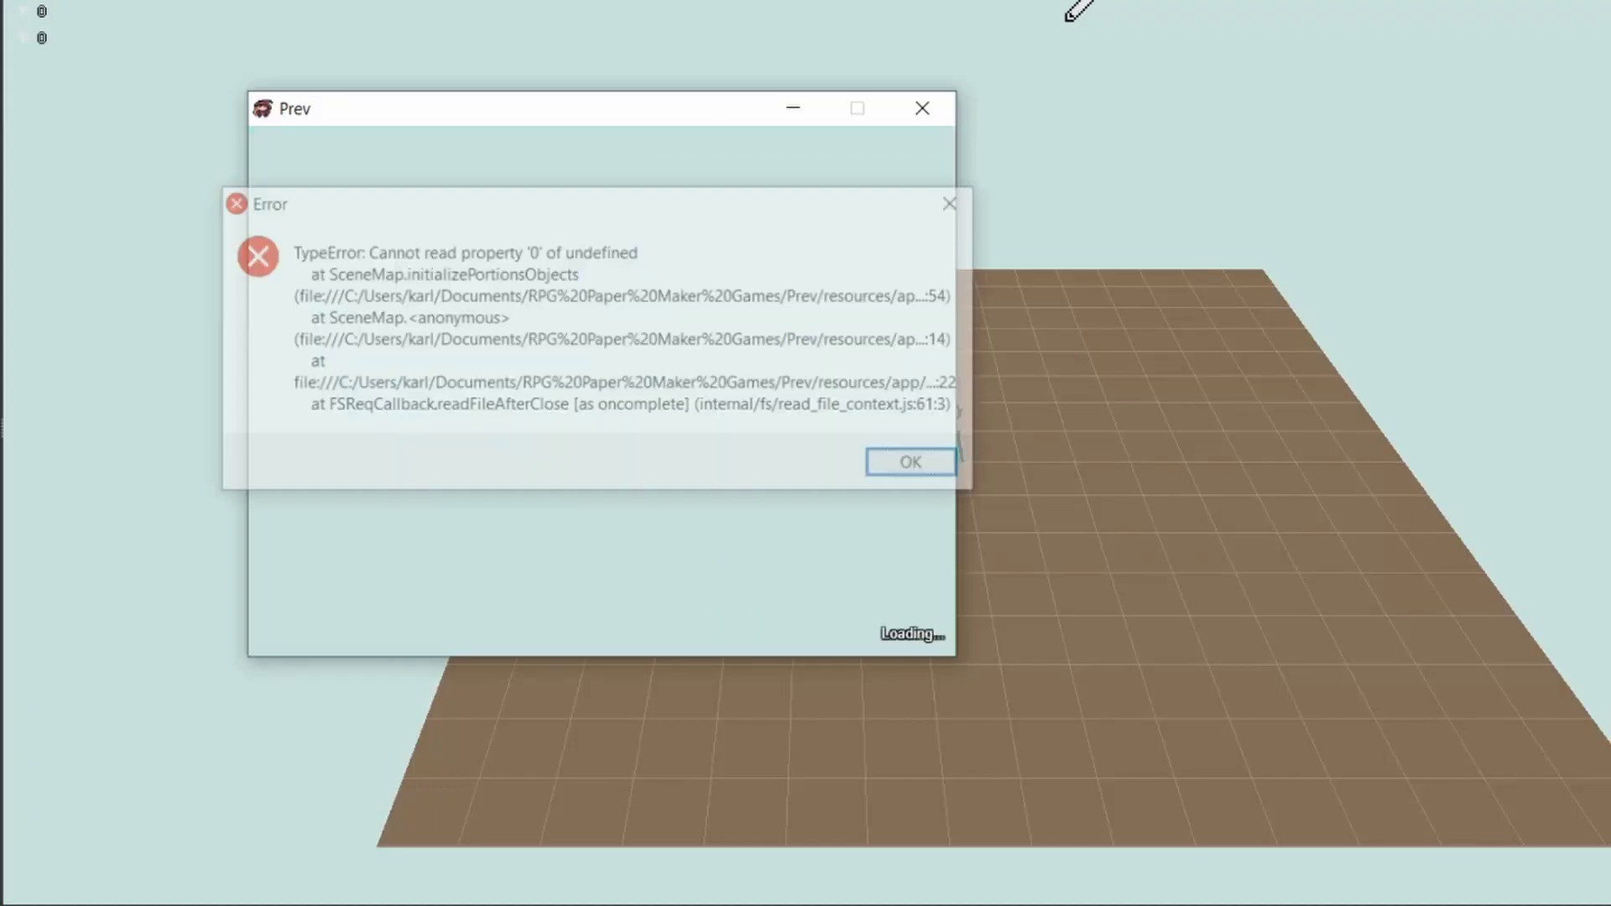
click(917, 466)
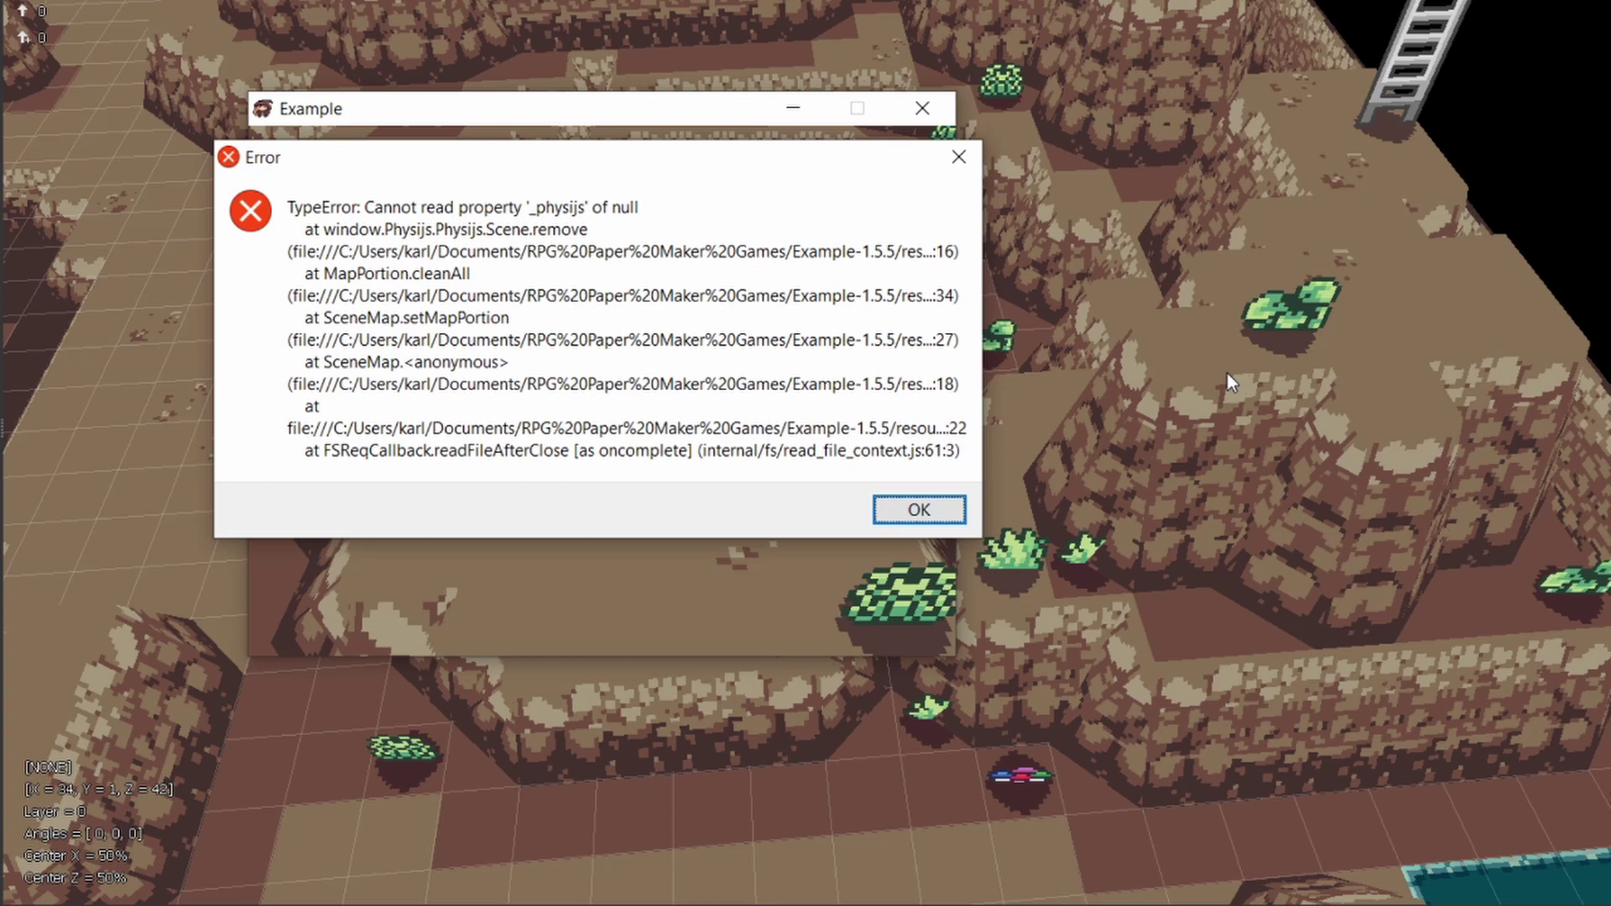
key(Return)
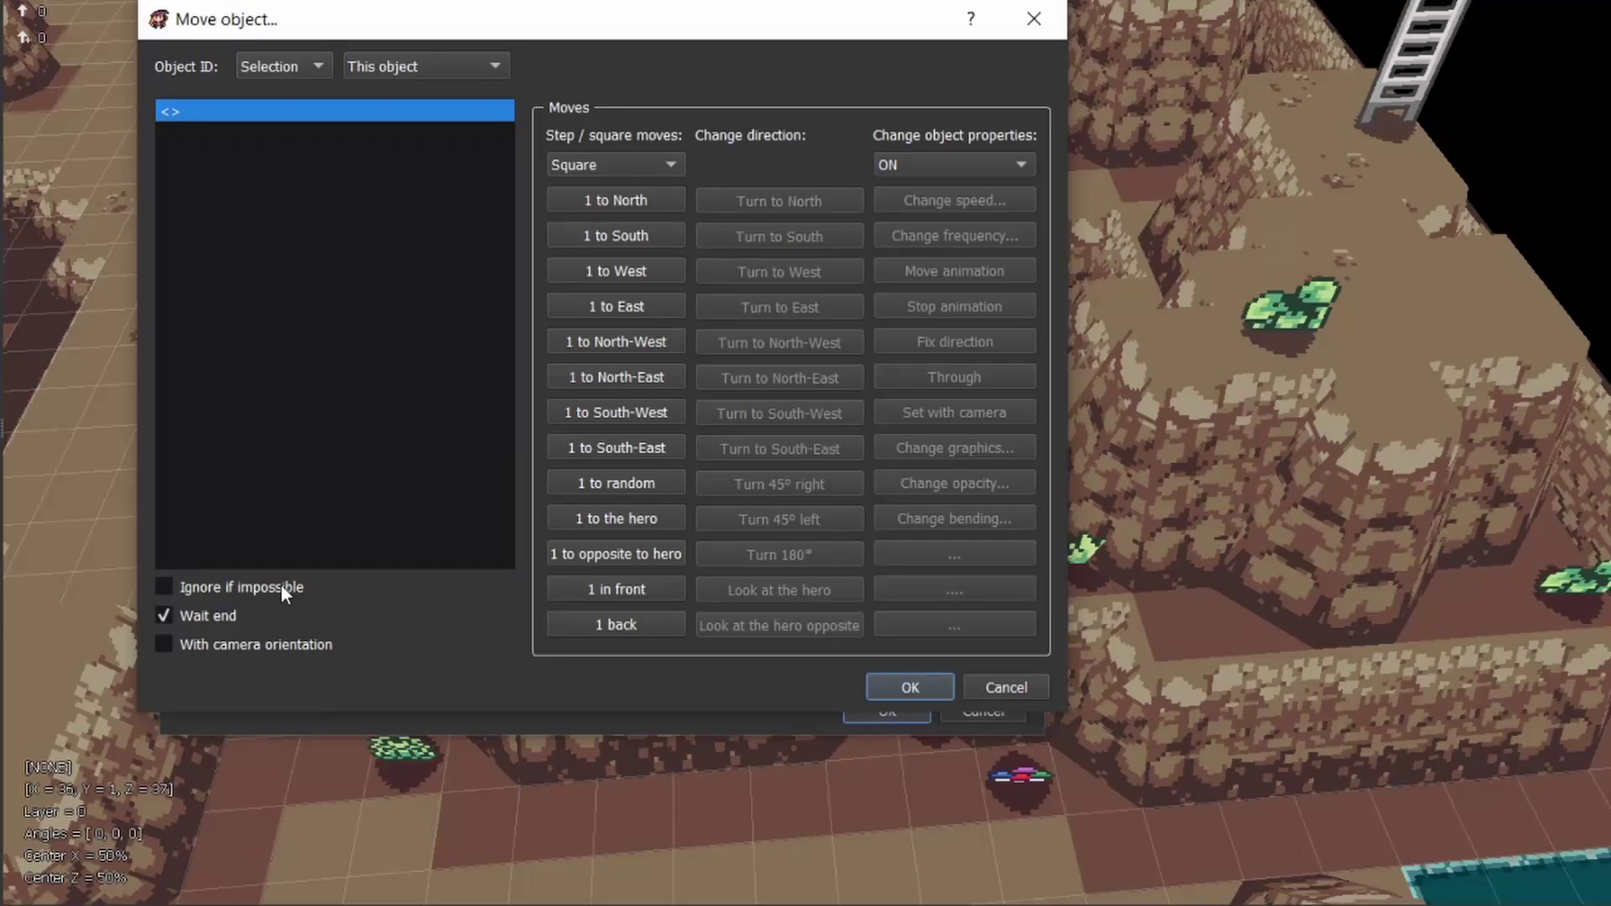
- Turn on ignoring impossible moves for the Move object command
click(280, 586)
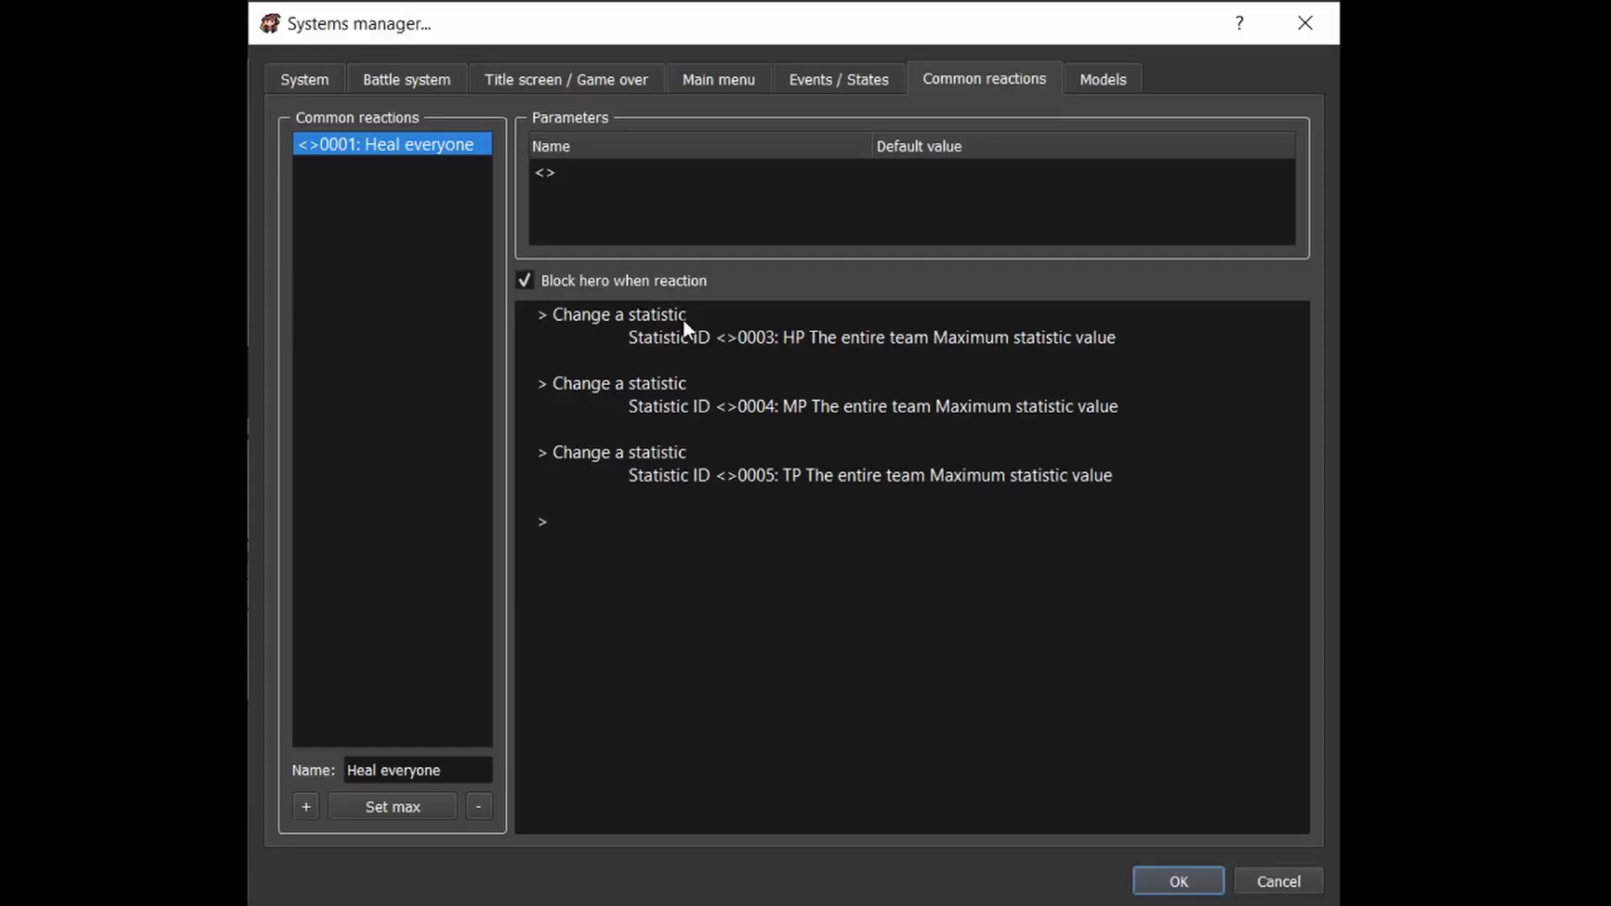
- Select the HP statistic change in the Heal everyone common reaction
click(651, 319)
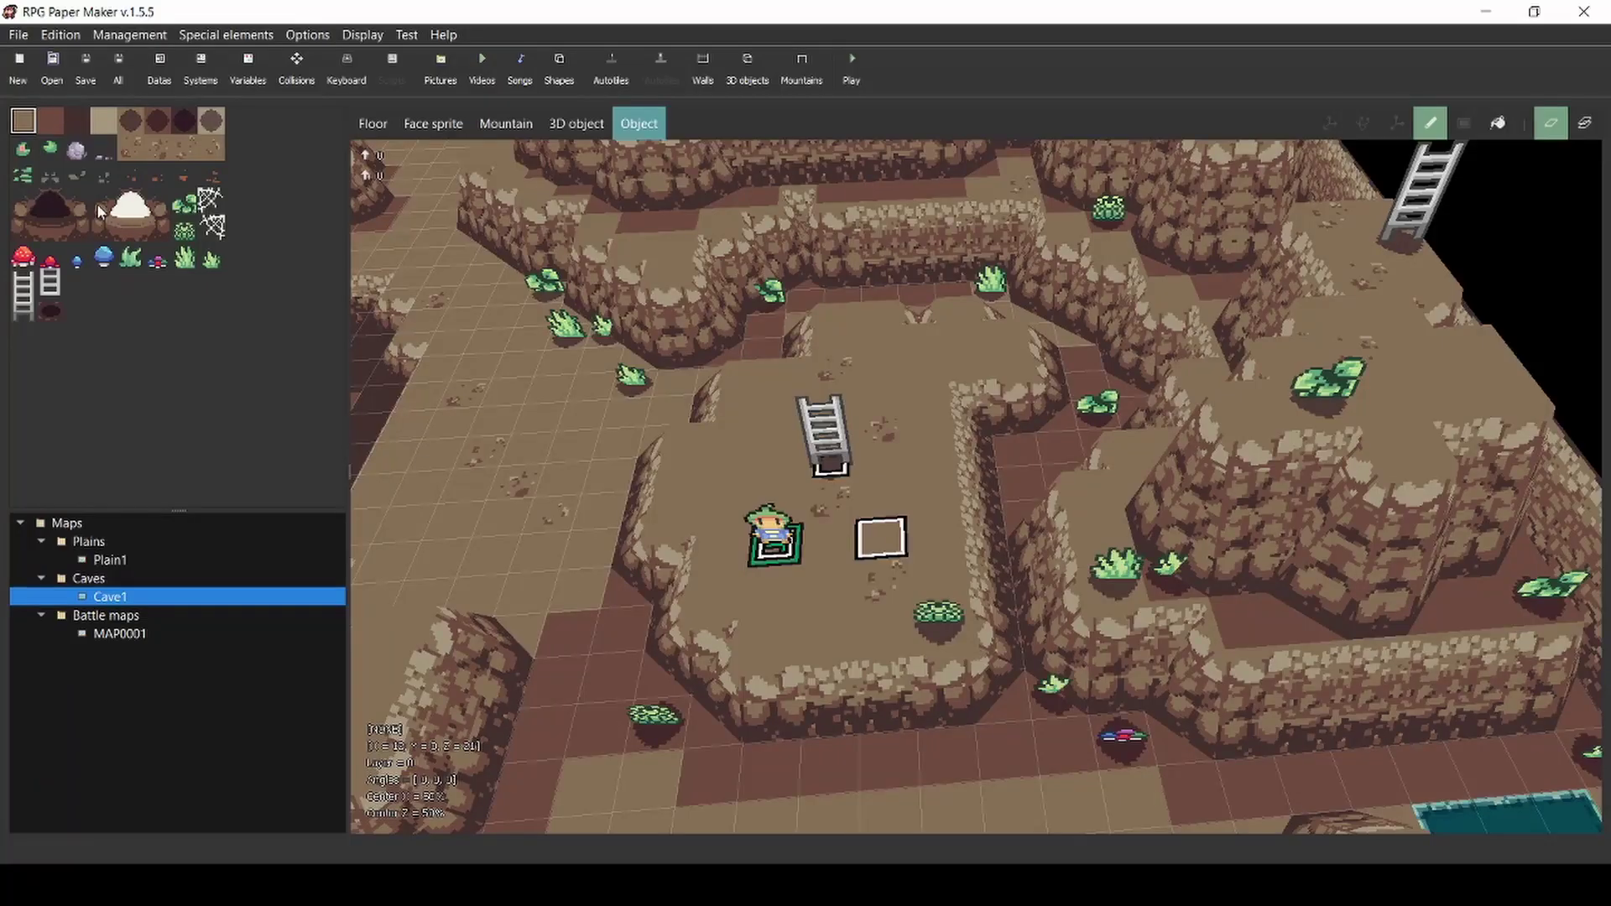
- Pick the dark cave entrance from the tileset and switch to floor drawing on the Cave1 map
drag(74, 225, 37, 212)
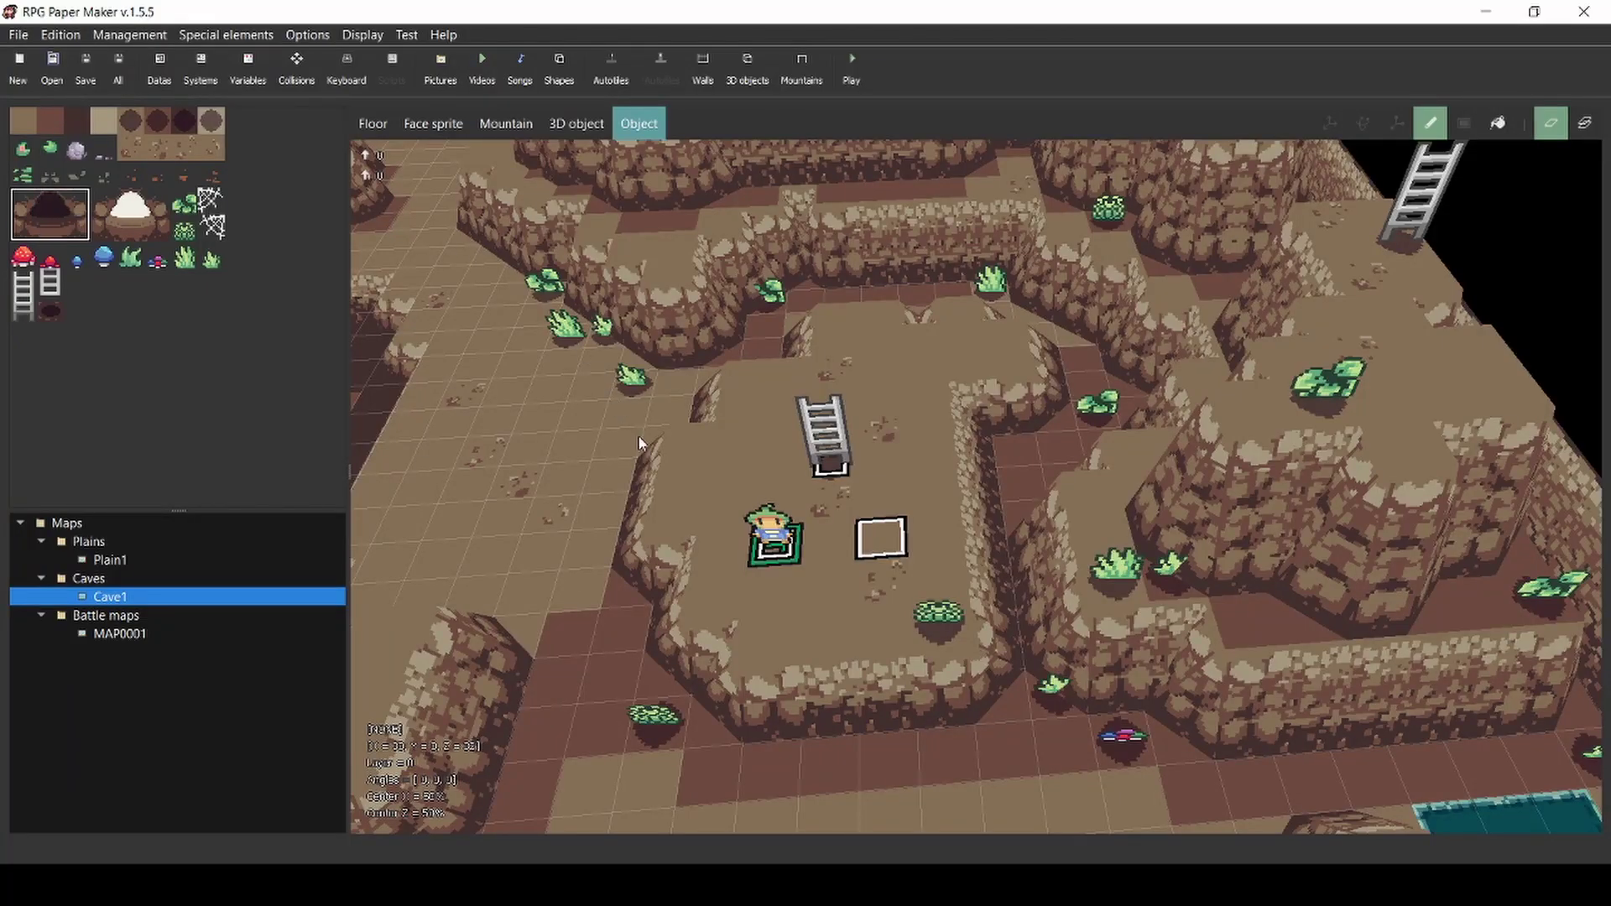
click(382, 131)
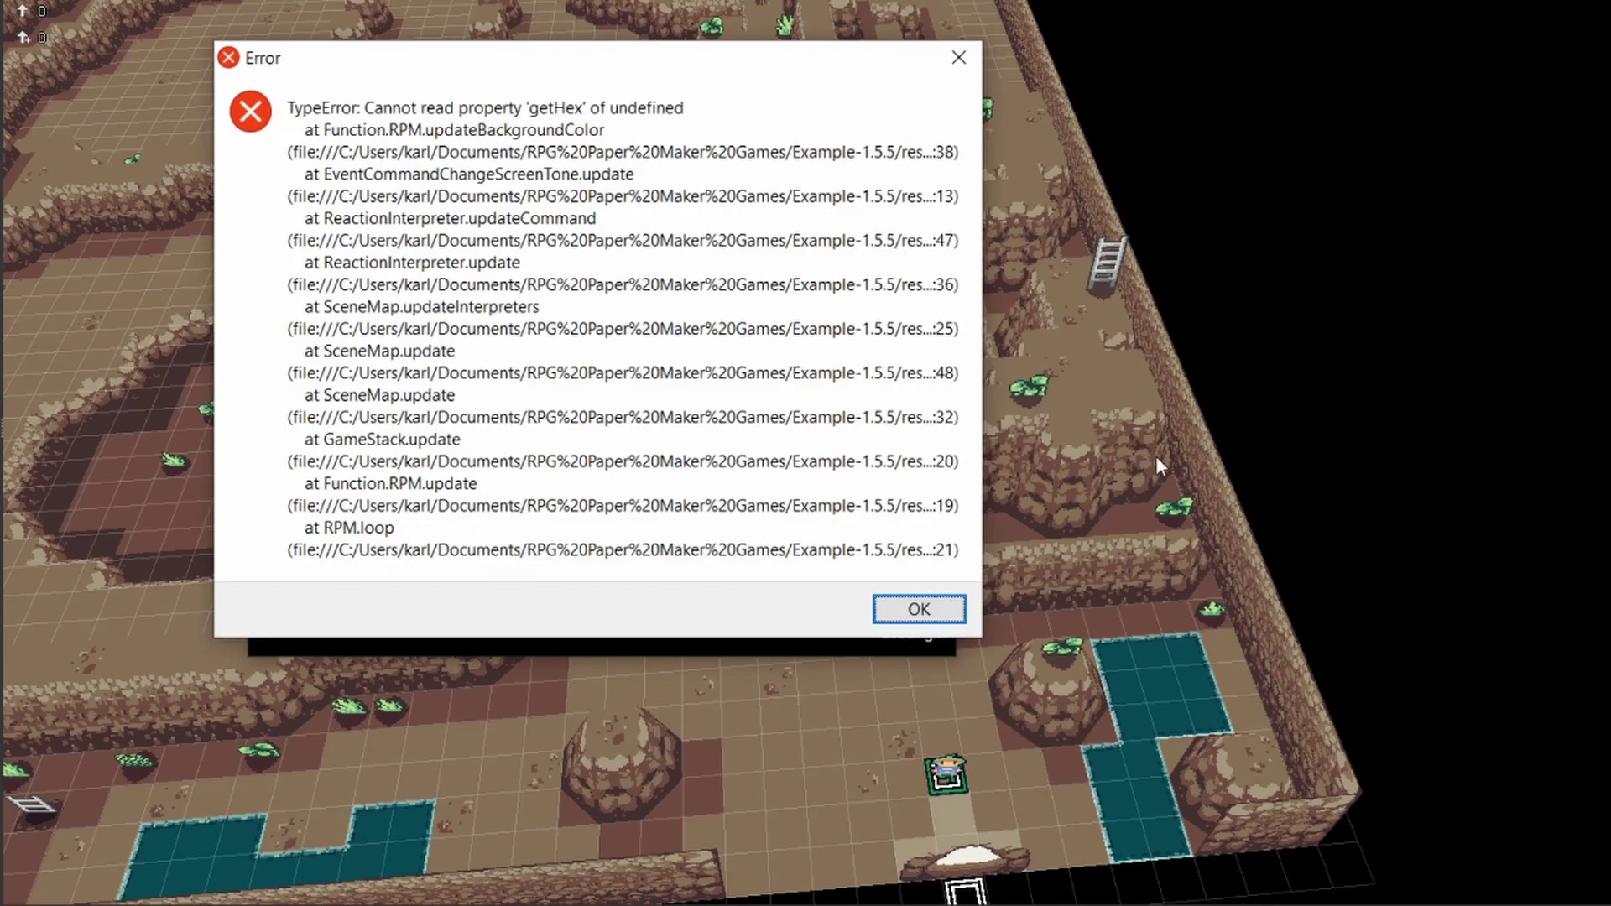
- Dismiss the game error and walk the hero right, up and left around the cave pit in the test game
click(919, 609)
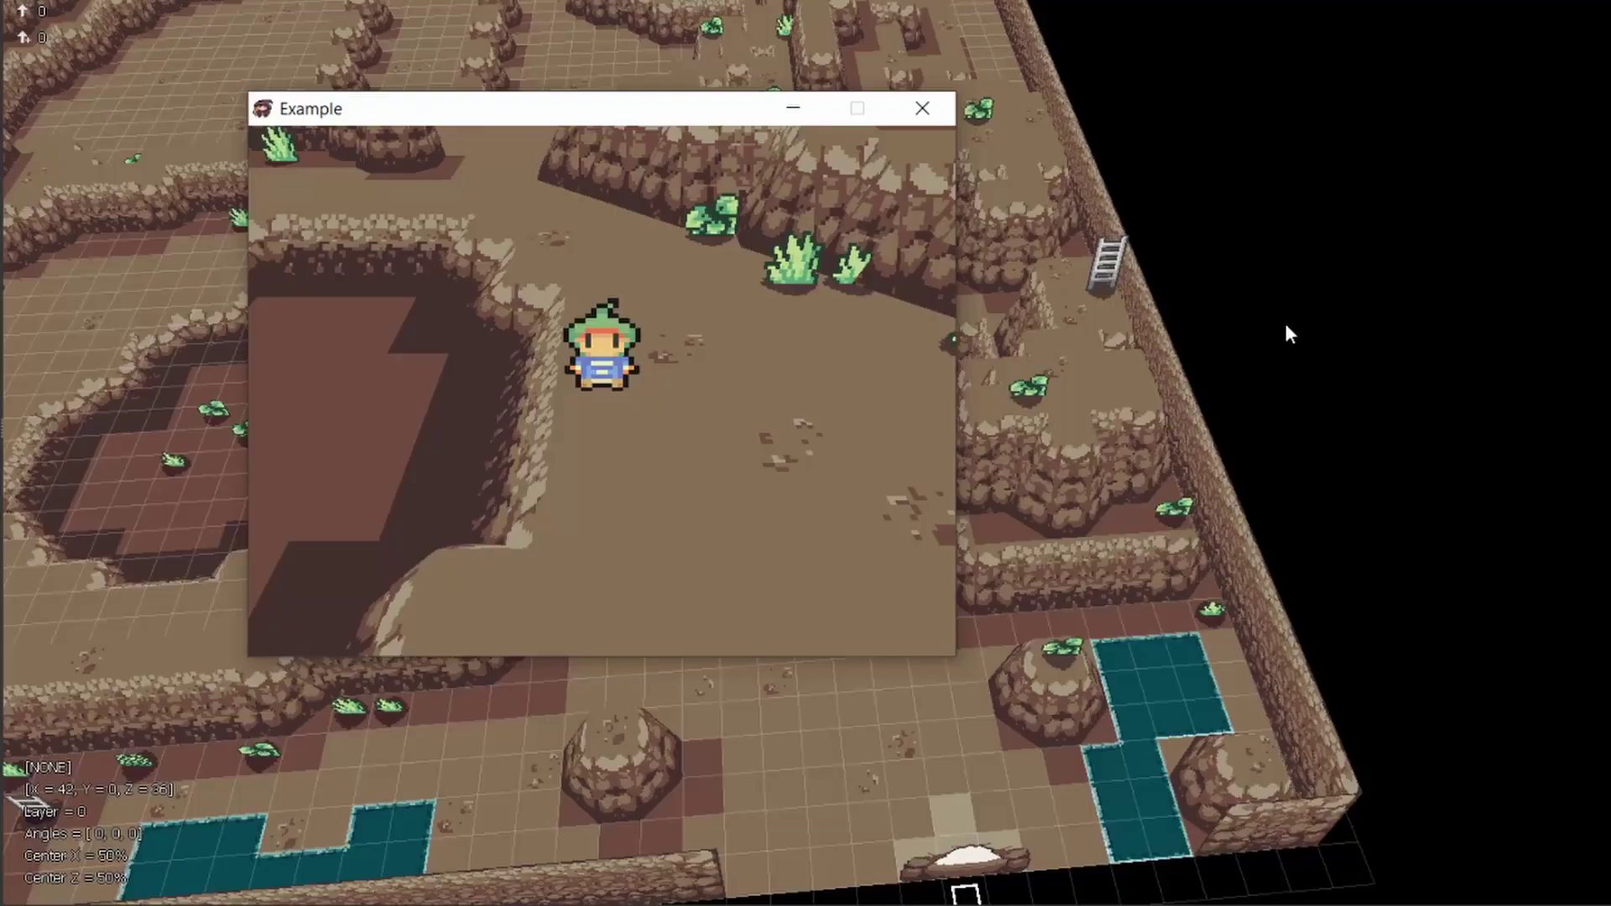
key(Right)
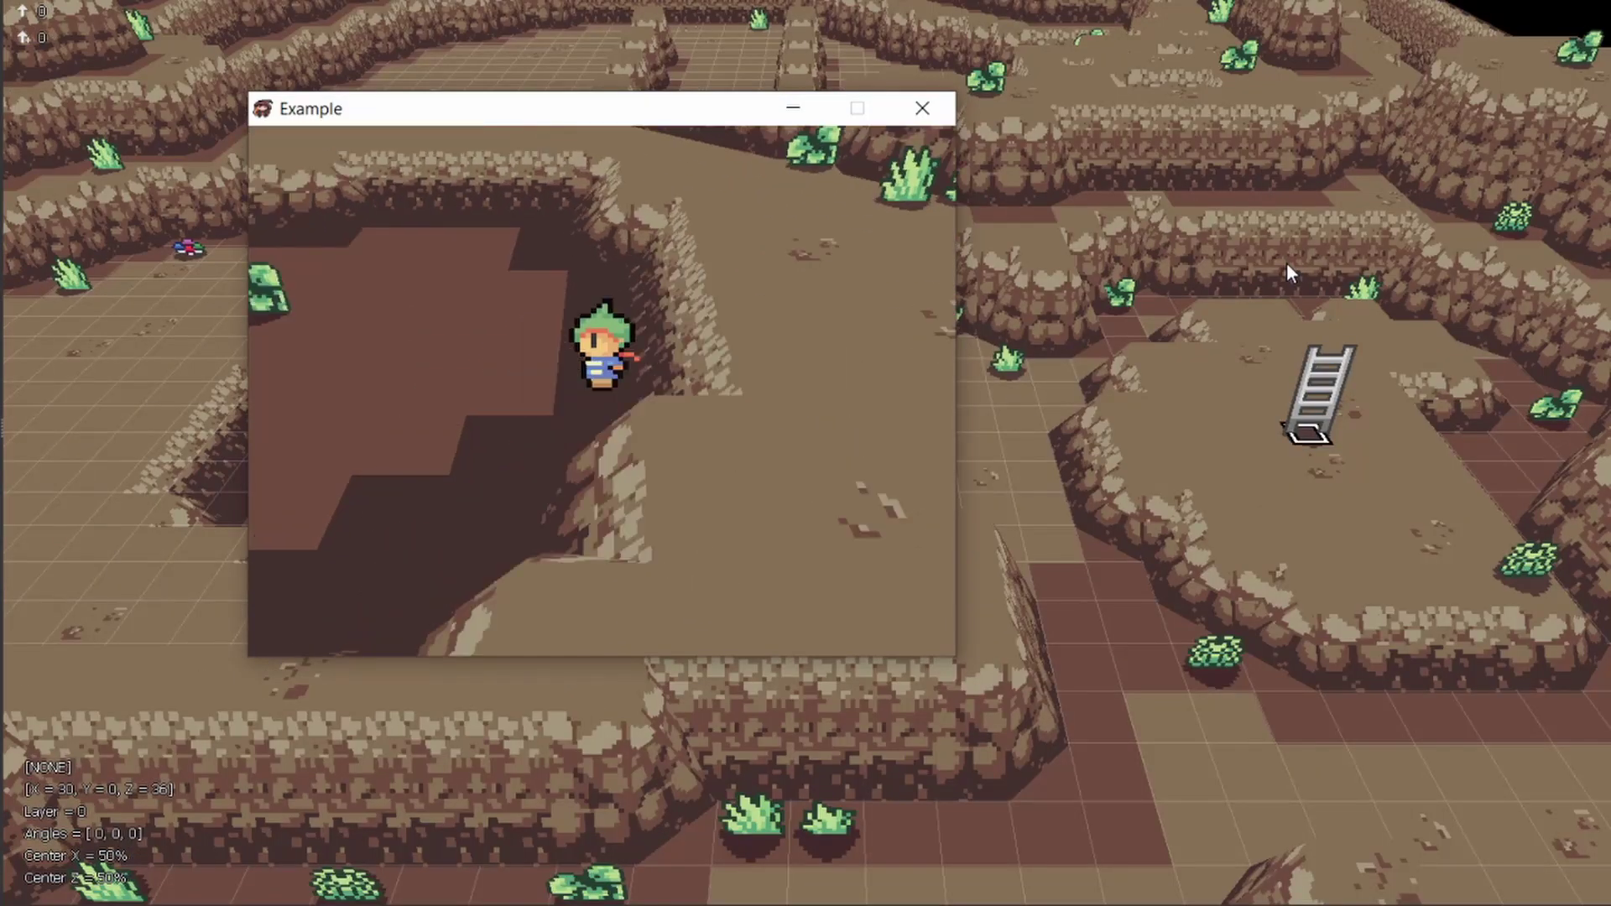
key(Up)
key(Left)
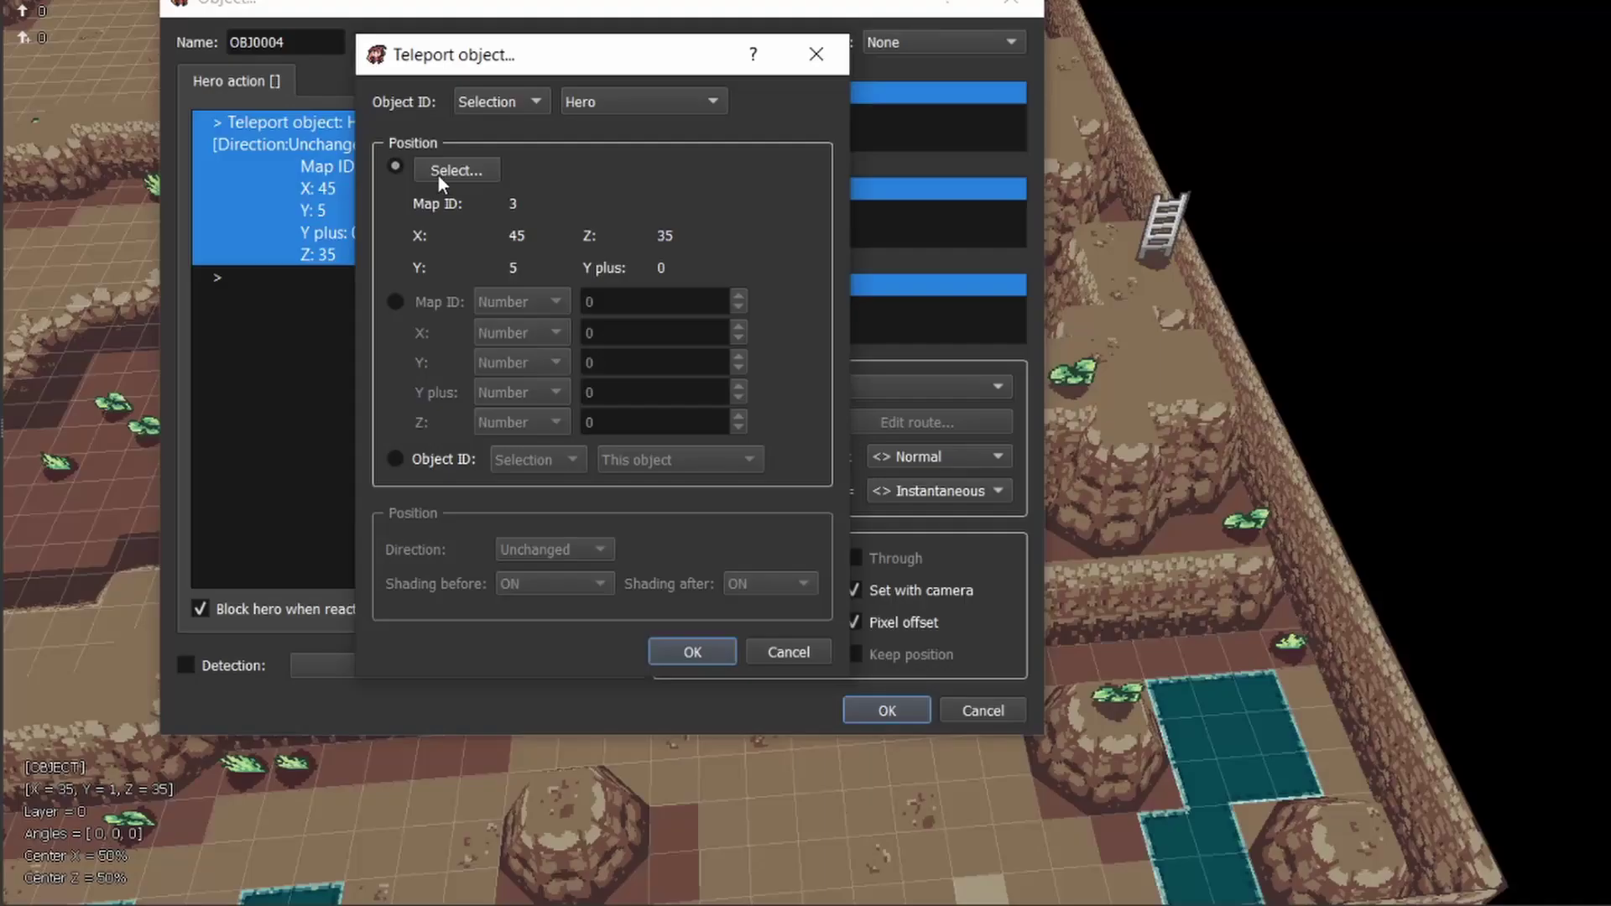
- Choose Plain1 as the destination map for the hero's teleport in object OBJ0004
click(438, 174)
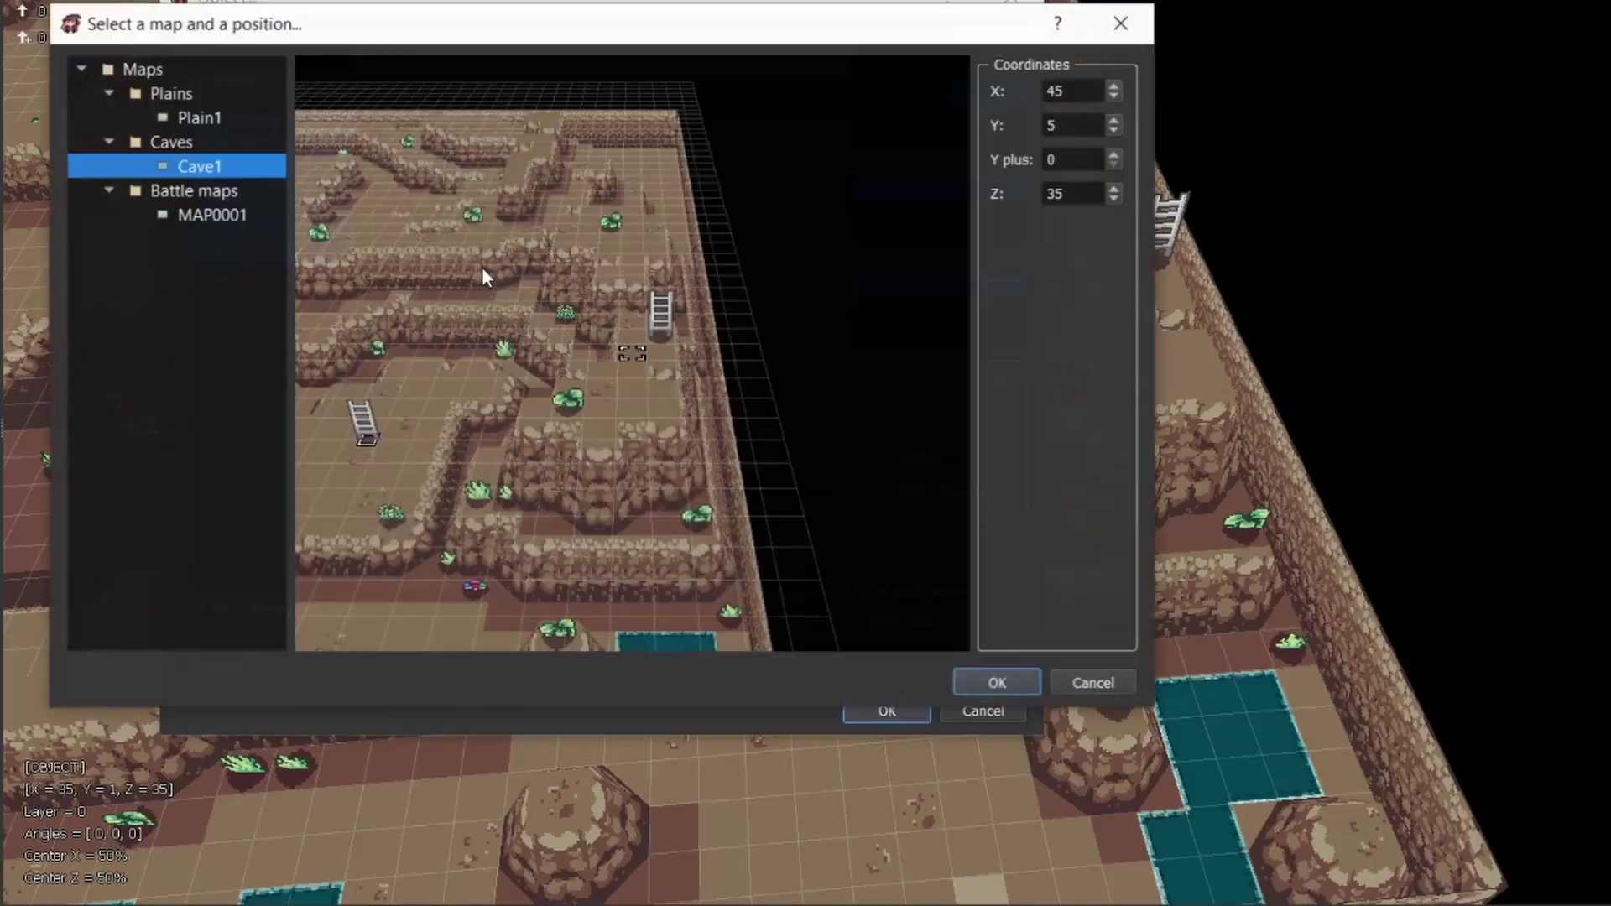
click(199, 117)
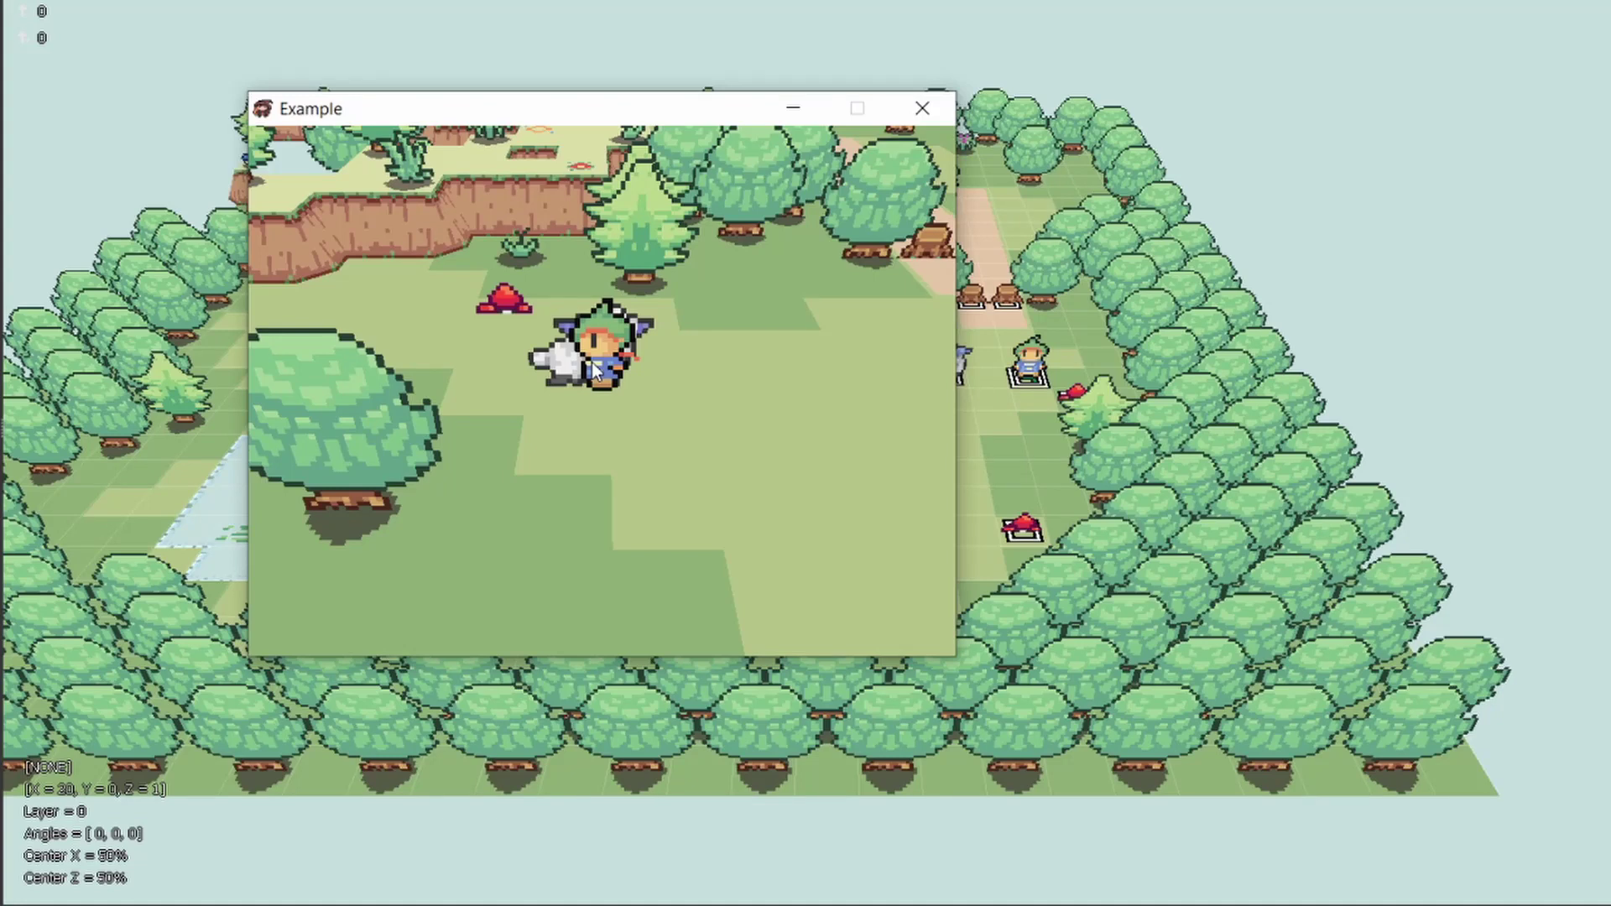
- Walk the hero upward on the plains map in the test game
key(Up)
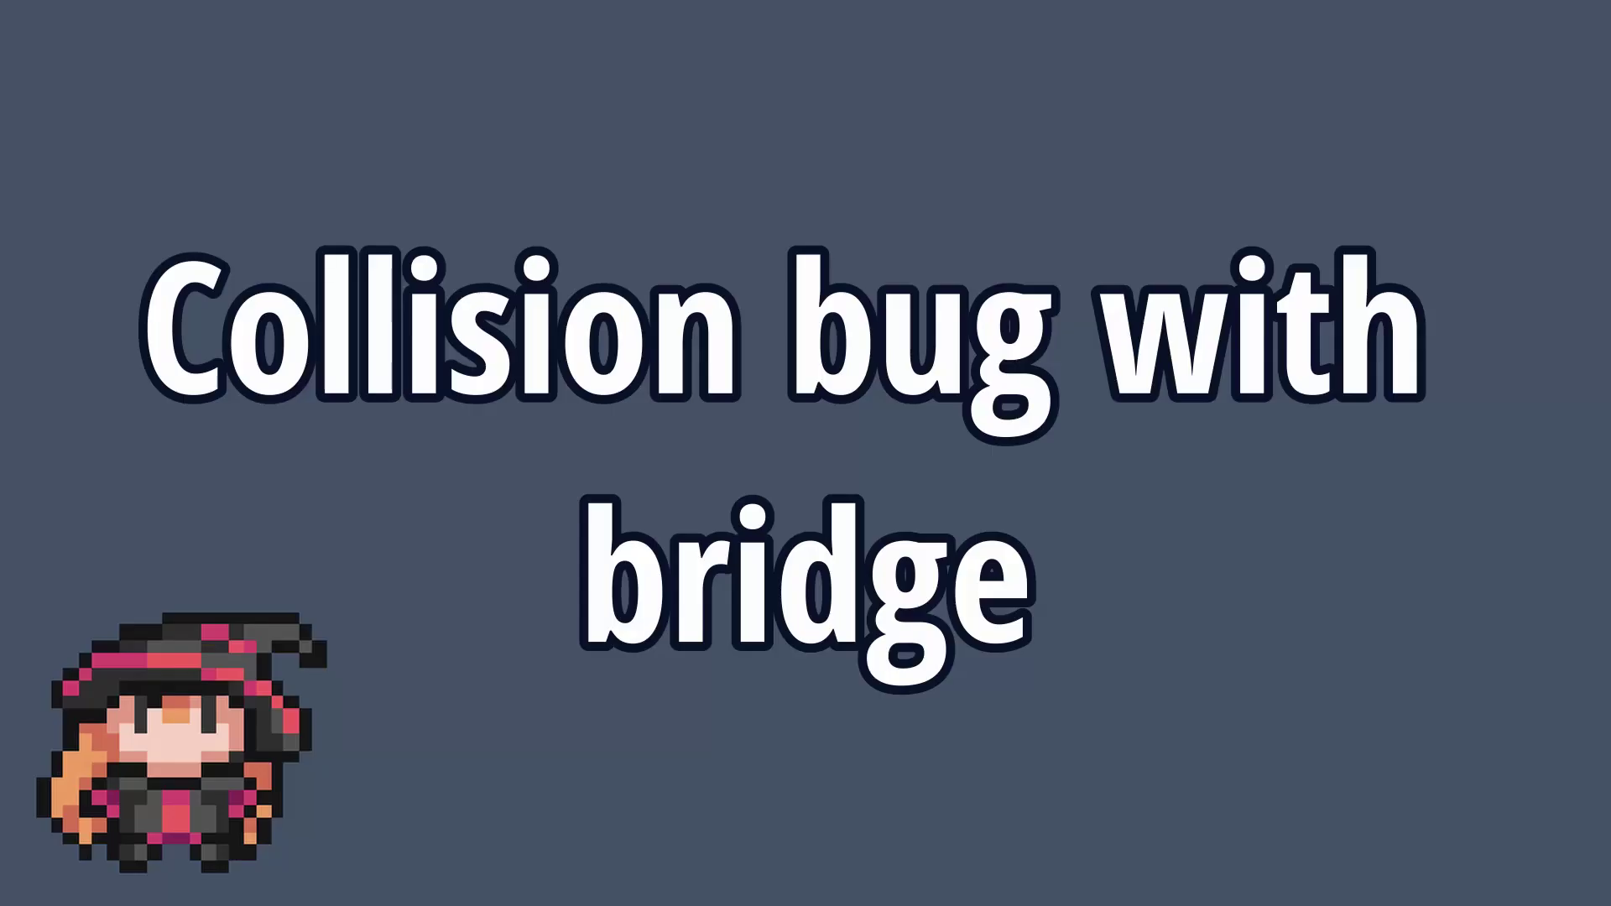